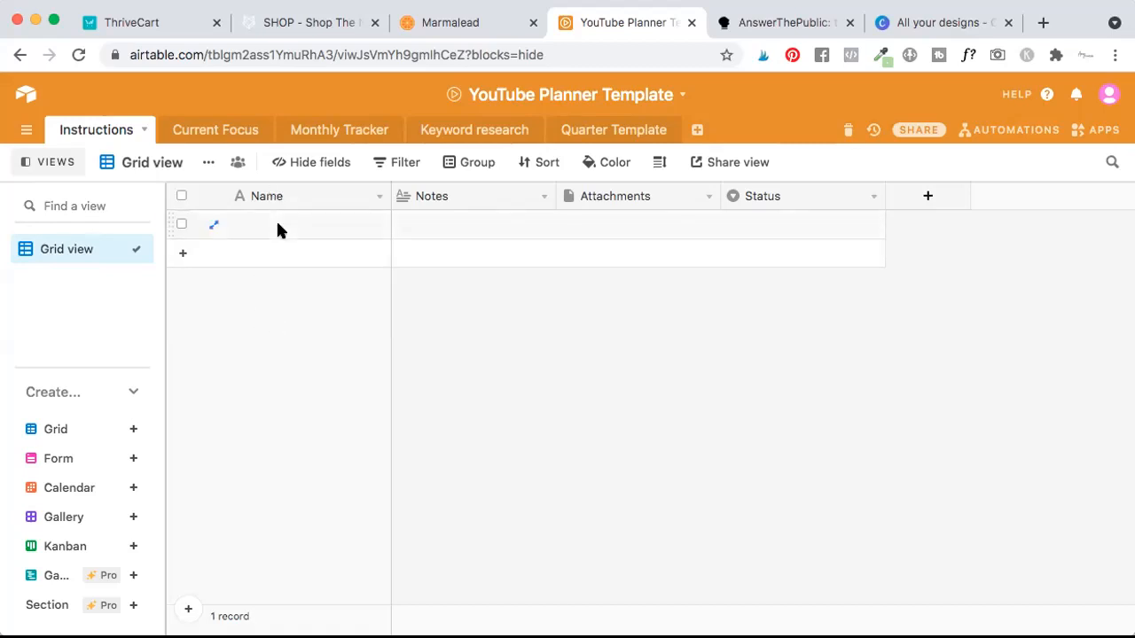
Look through the Current Focus table's fields, from Focus and the dates to More info, Attachments and the Status options.
click(244, 131)
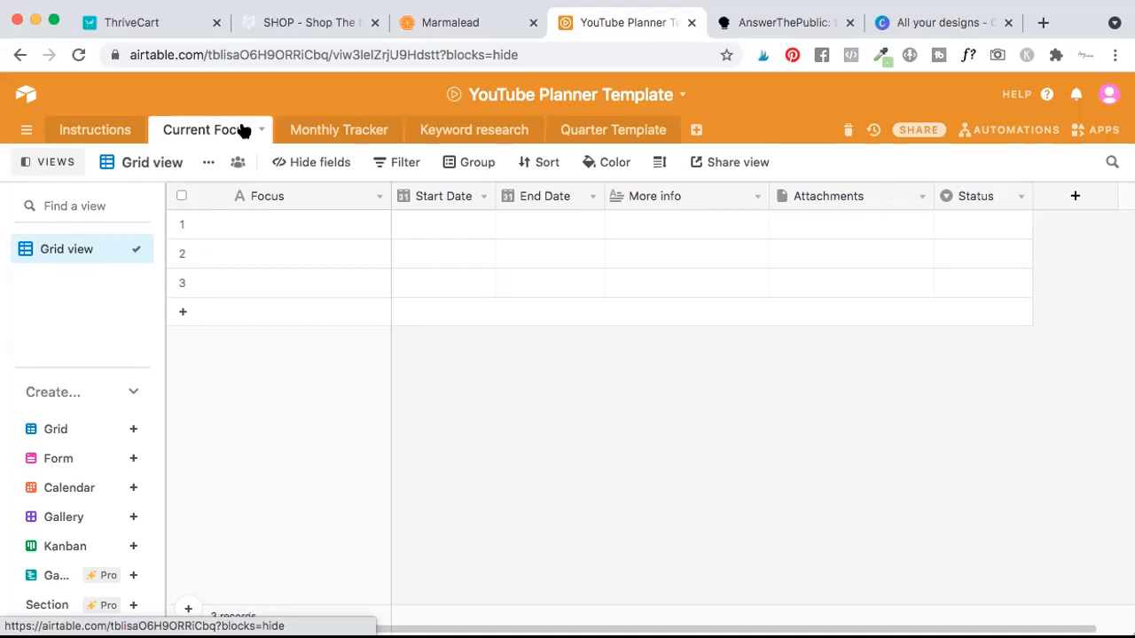
click(275, 222)
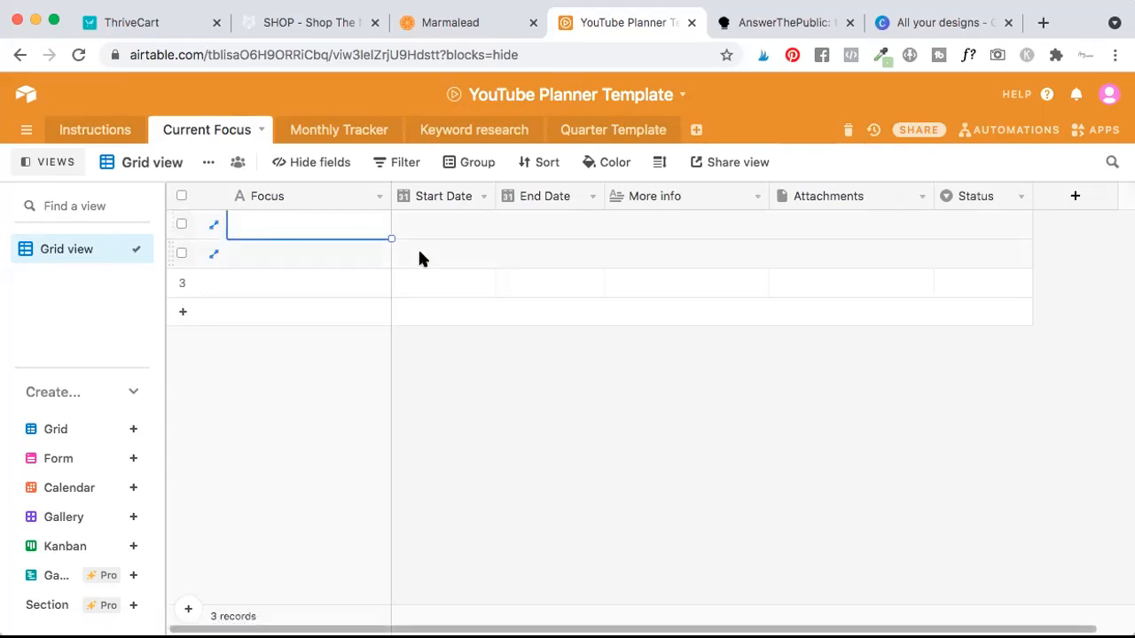
click(435, 227)
click(573, 220)
click(638, 224)
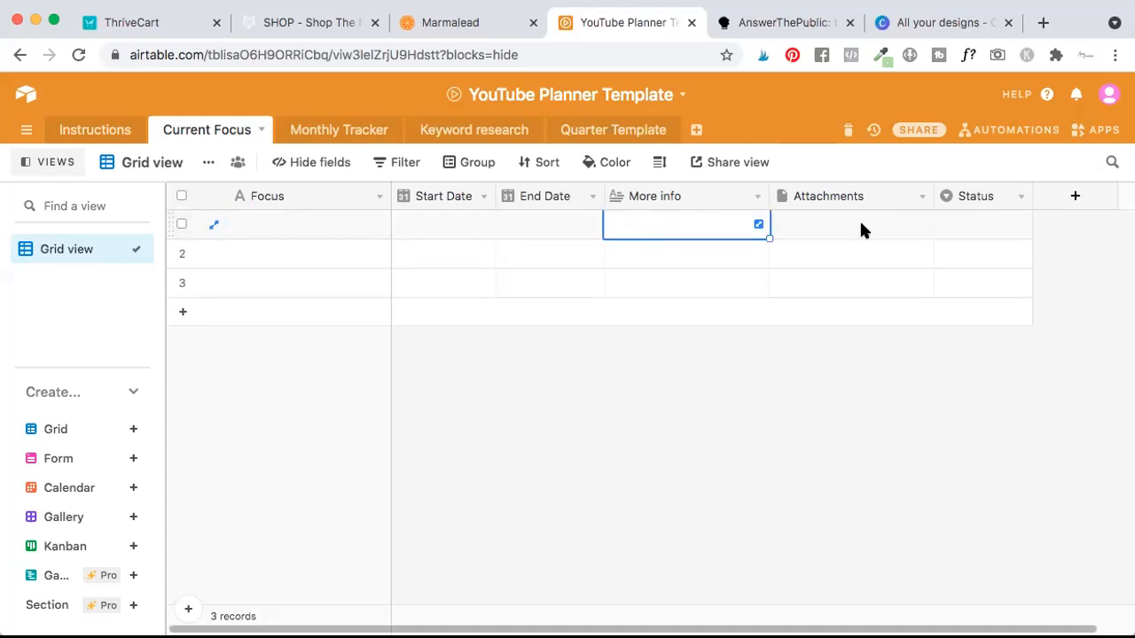
click(813, 224)
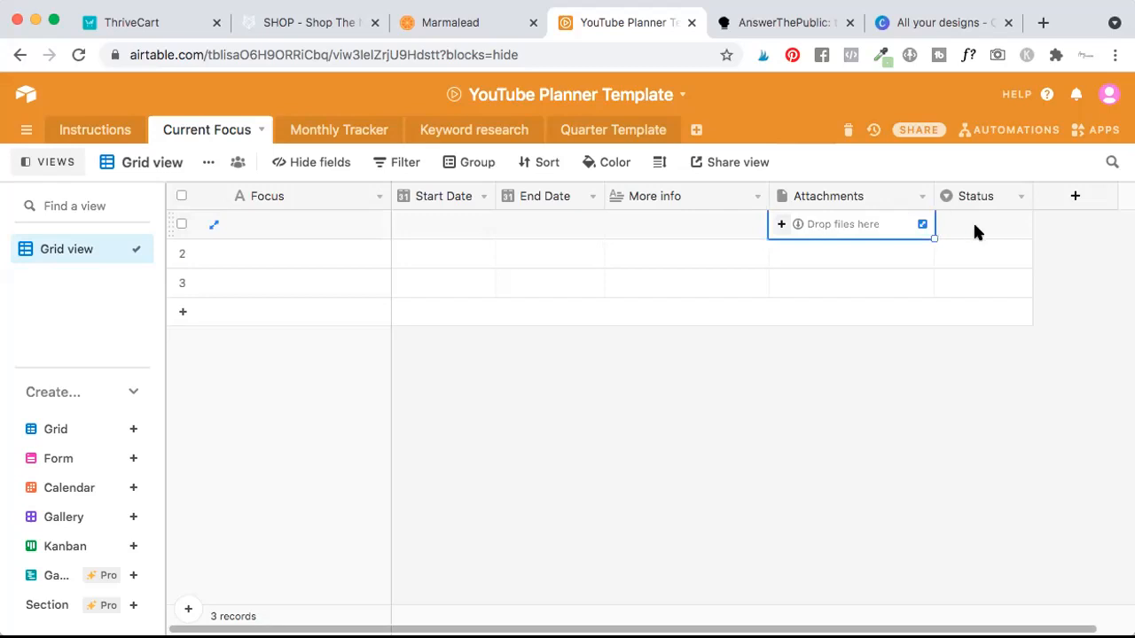
click(975, 229)
click(1020, 225)
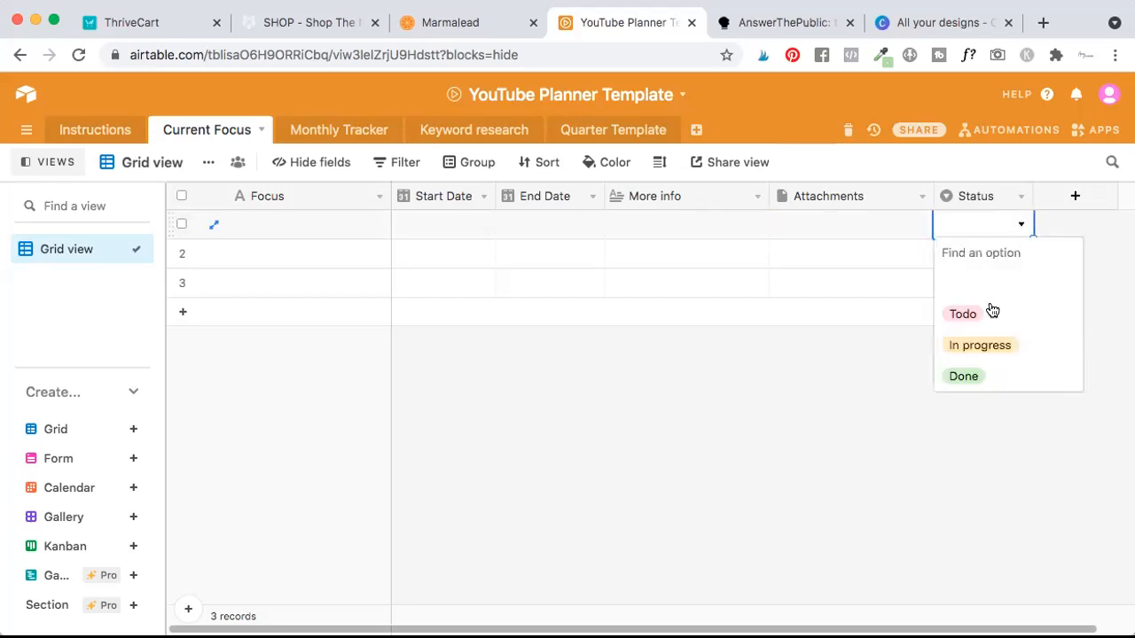
click(755, 423)
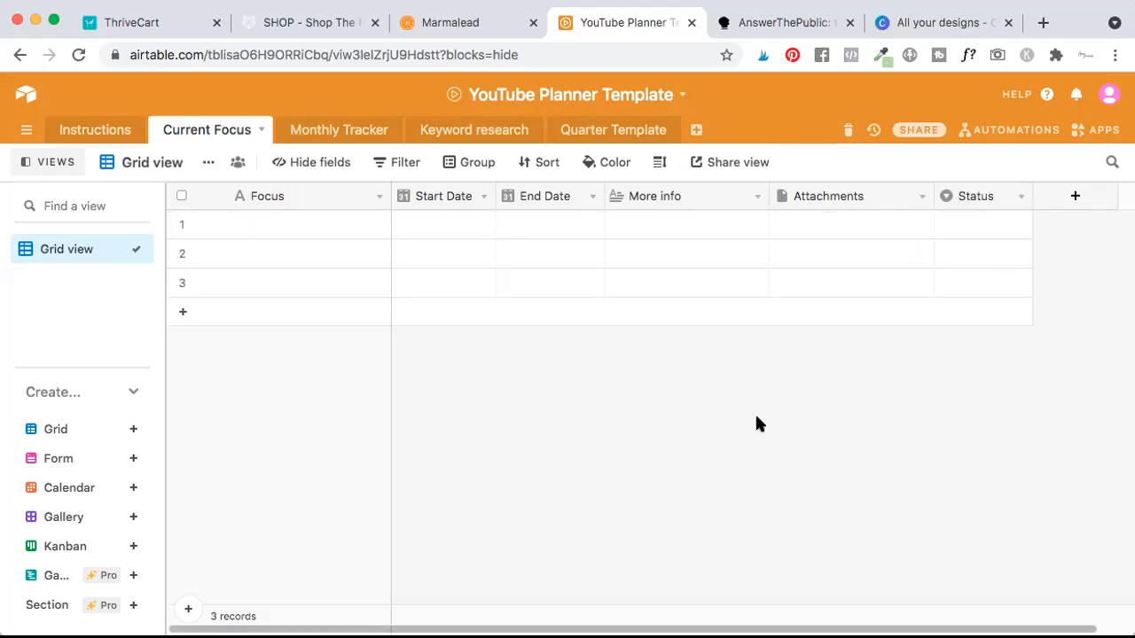
click(320, 223)
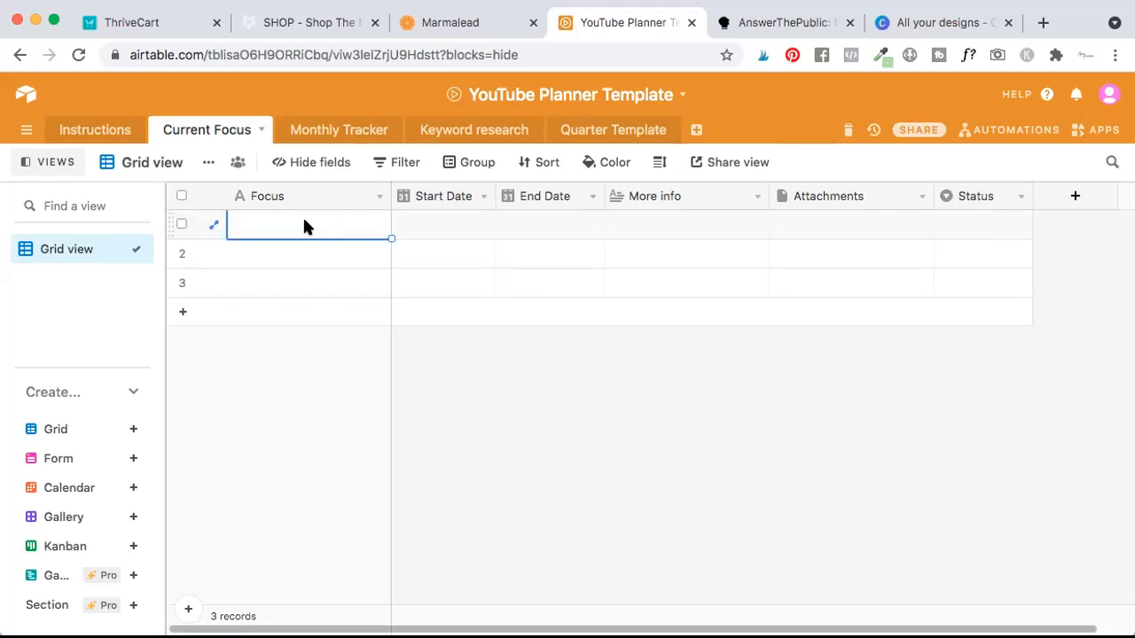
click(429, 226)
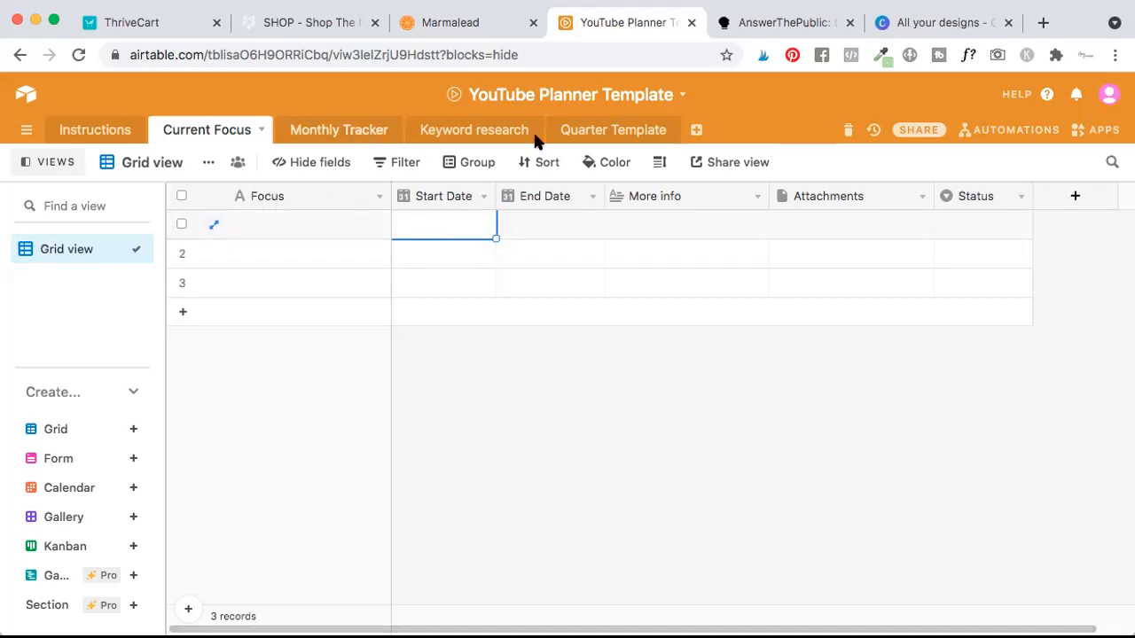
Look through the Monthly Tracker table's Month, Subscribers, monthly watch time and three Conversion fields.
click(345, 135)
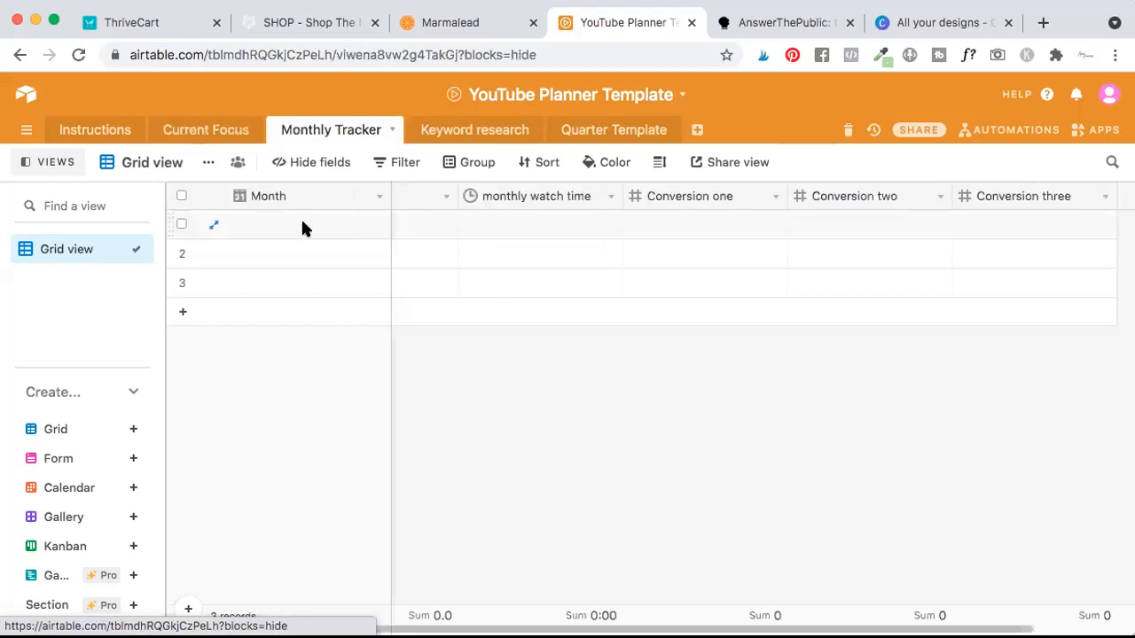
click(284, 227)
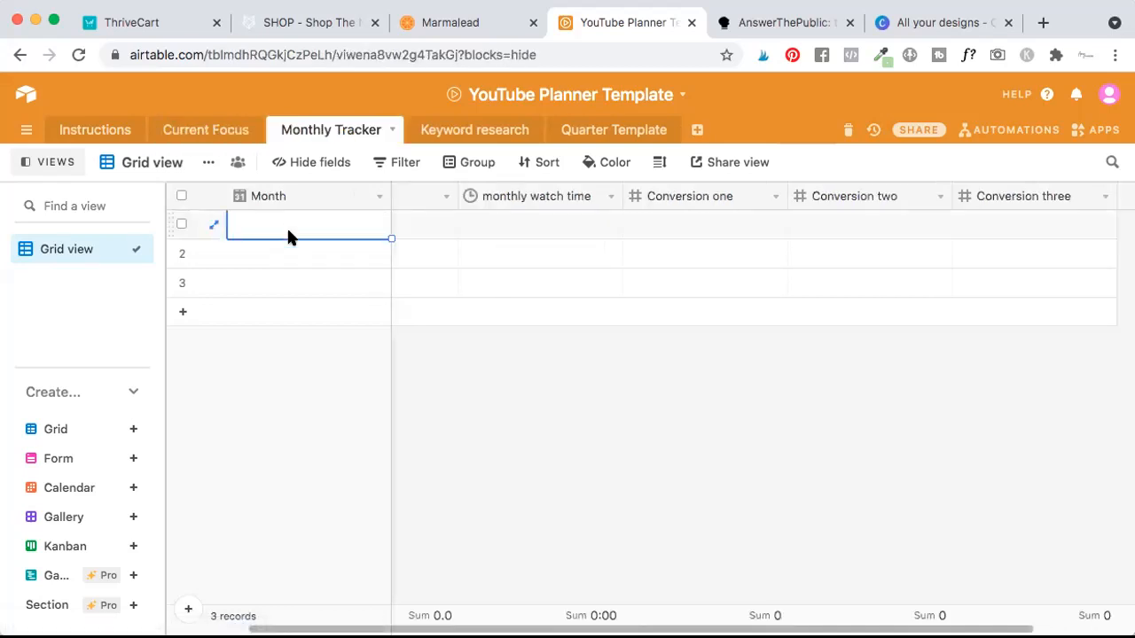
click(432, 223)
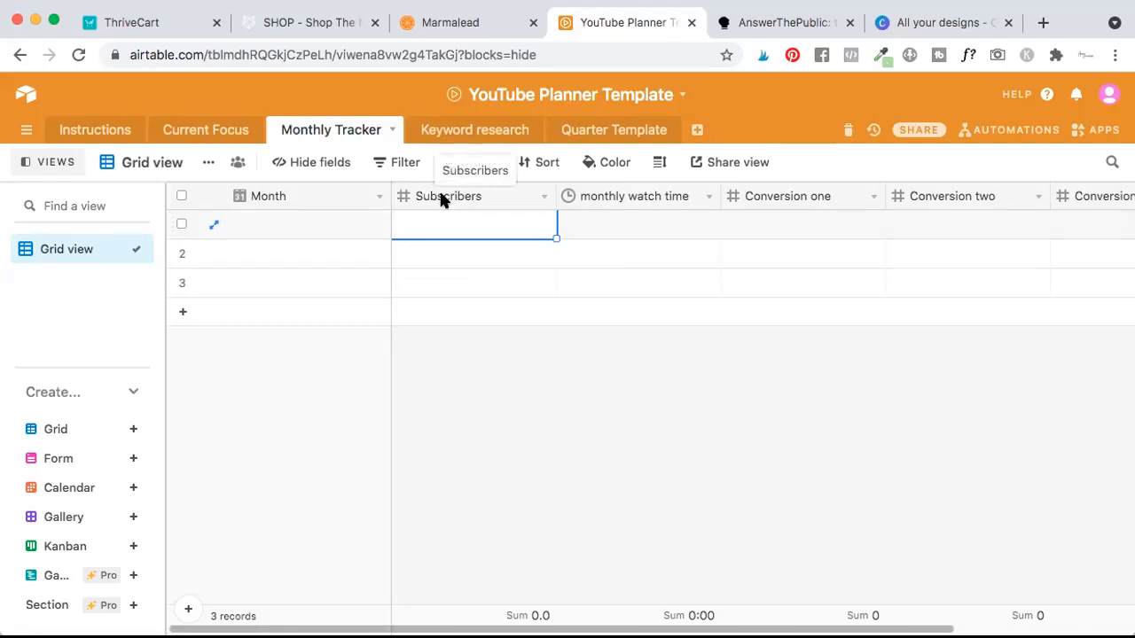
key(Tab)
key(Tab)
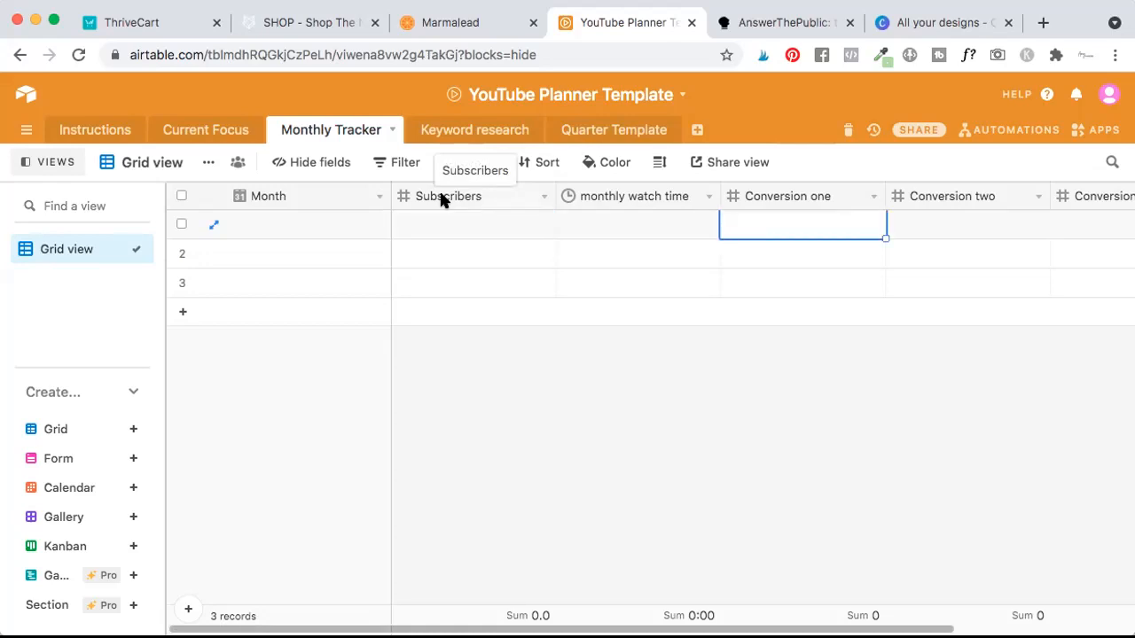
key(Tab)
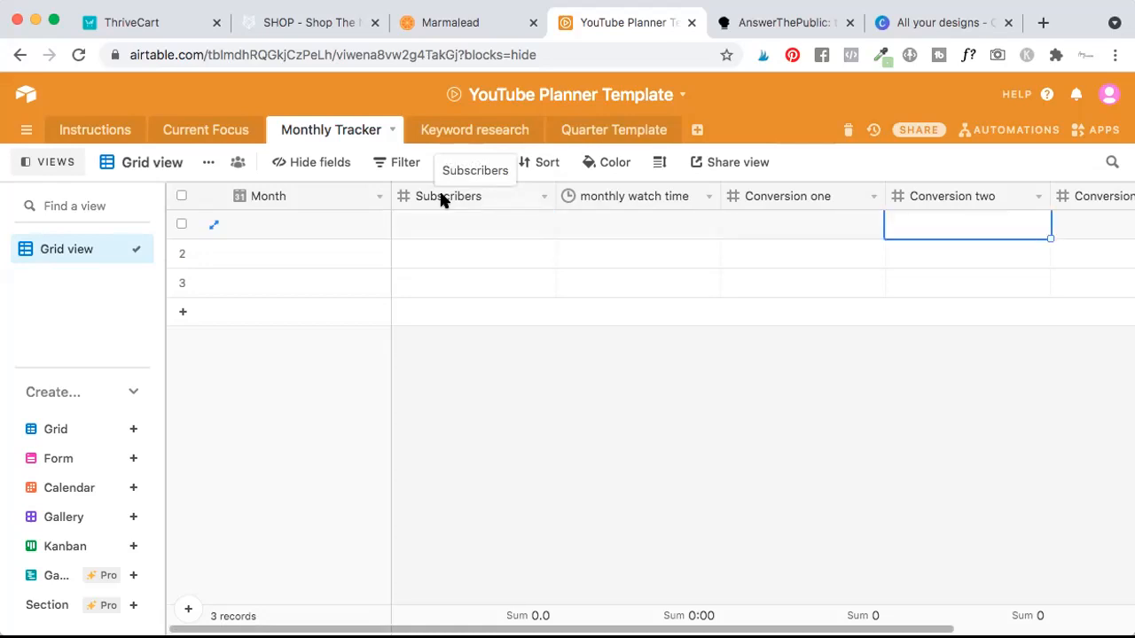
key(Tab)
key(shift+Tab)
key(Tab)
key(shift+Tab)
key(shift+Tab)
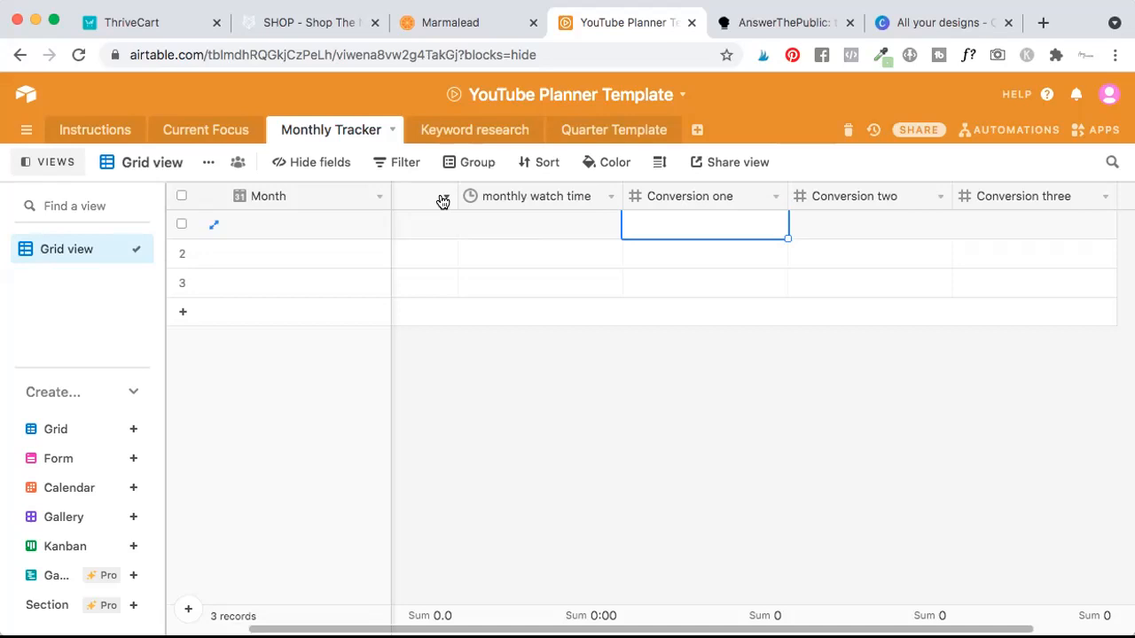
key(Right)
key(Left)
key(Right)
key(Right)
key(Left)
key(Left)
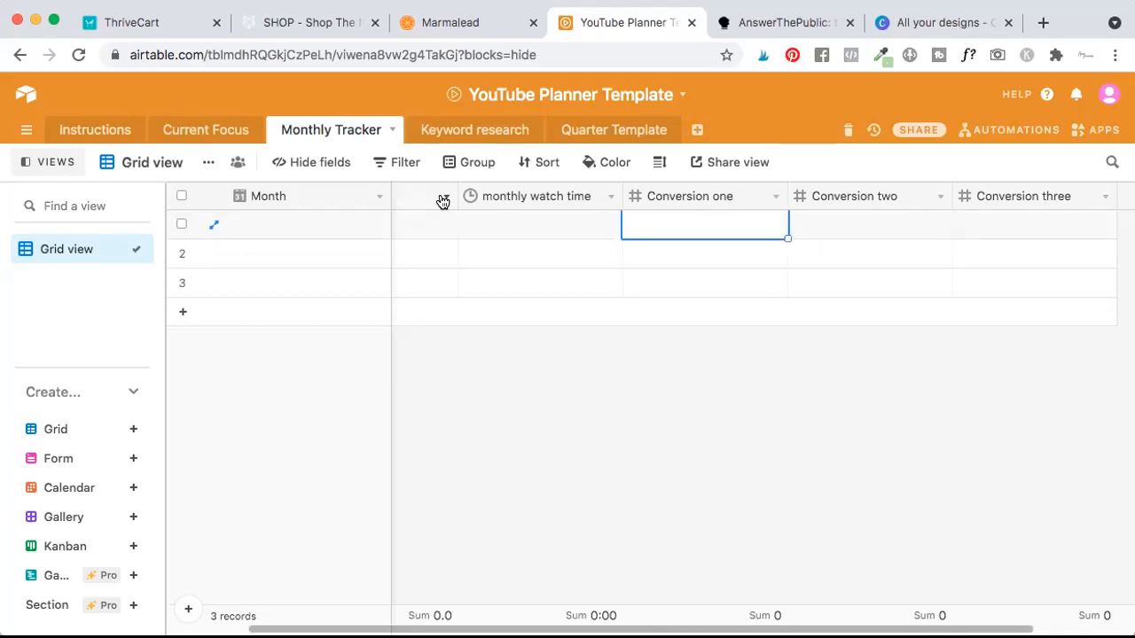
In the Keyword research table, enter "this keyword is great" as the first record's Content.
click(492, 131)
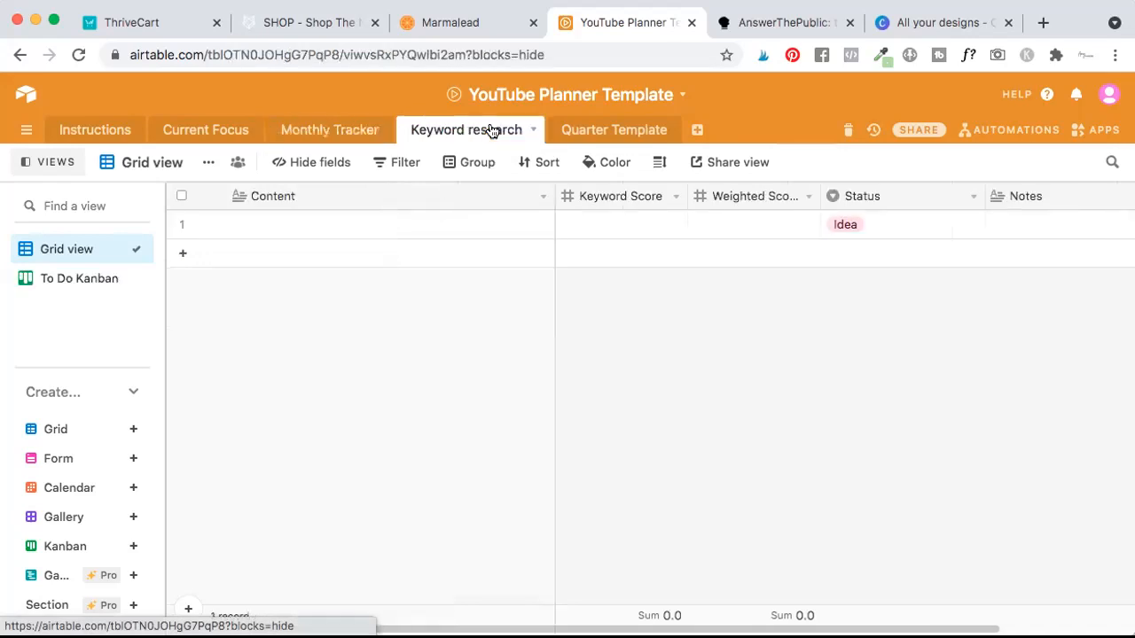
click(401, 222)
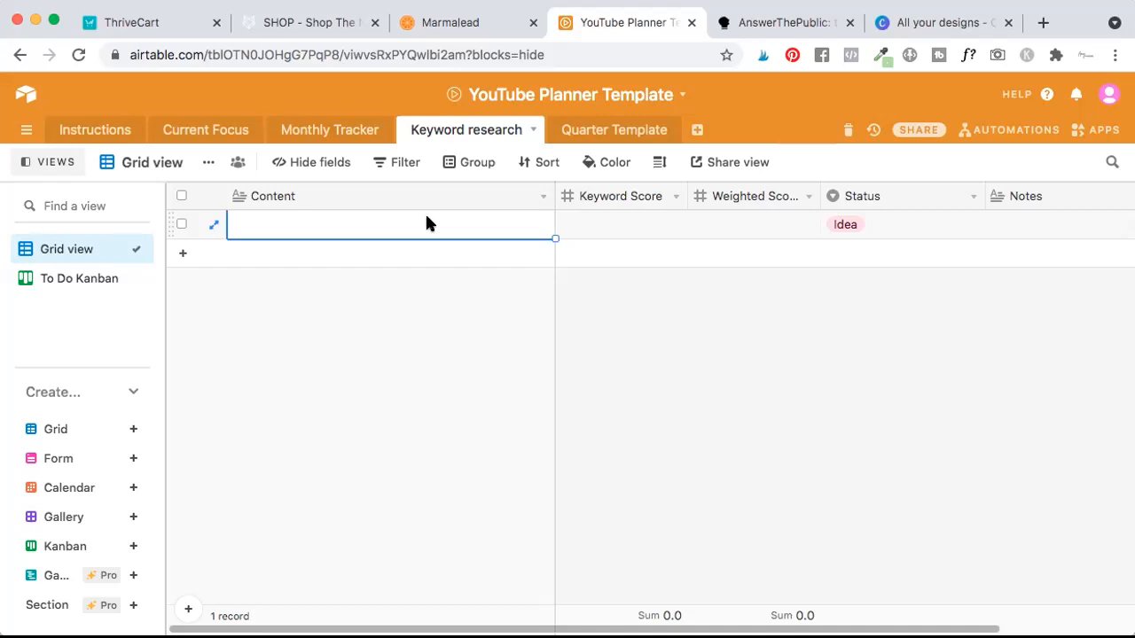
click(426, 223)
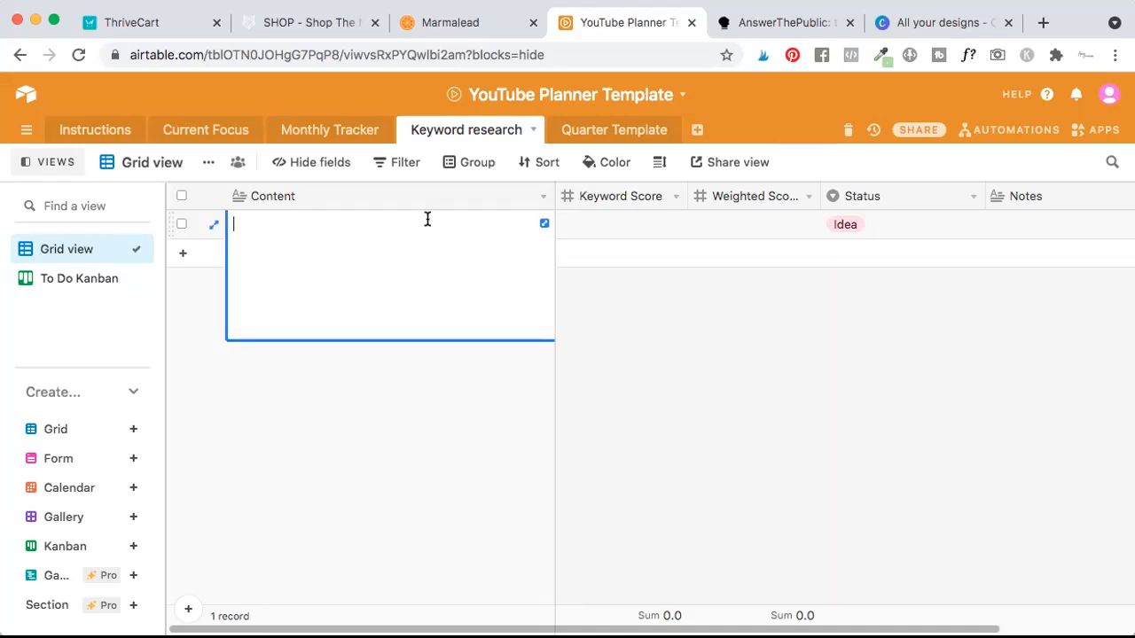
text(this keyword is great)
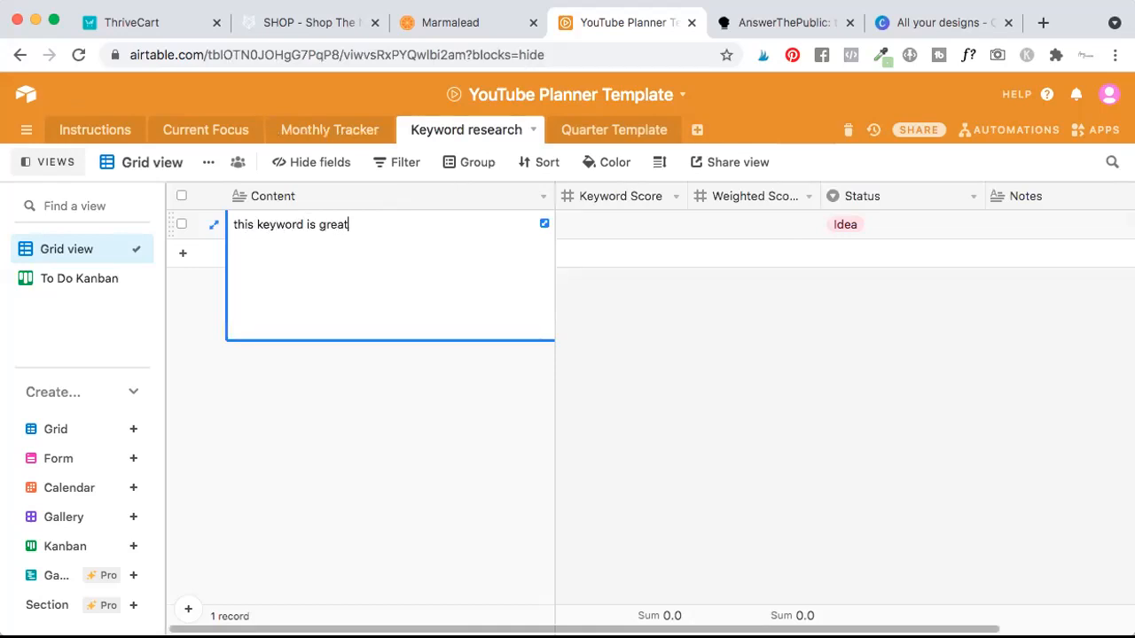
click(694, 344)
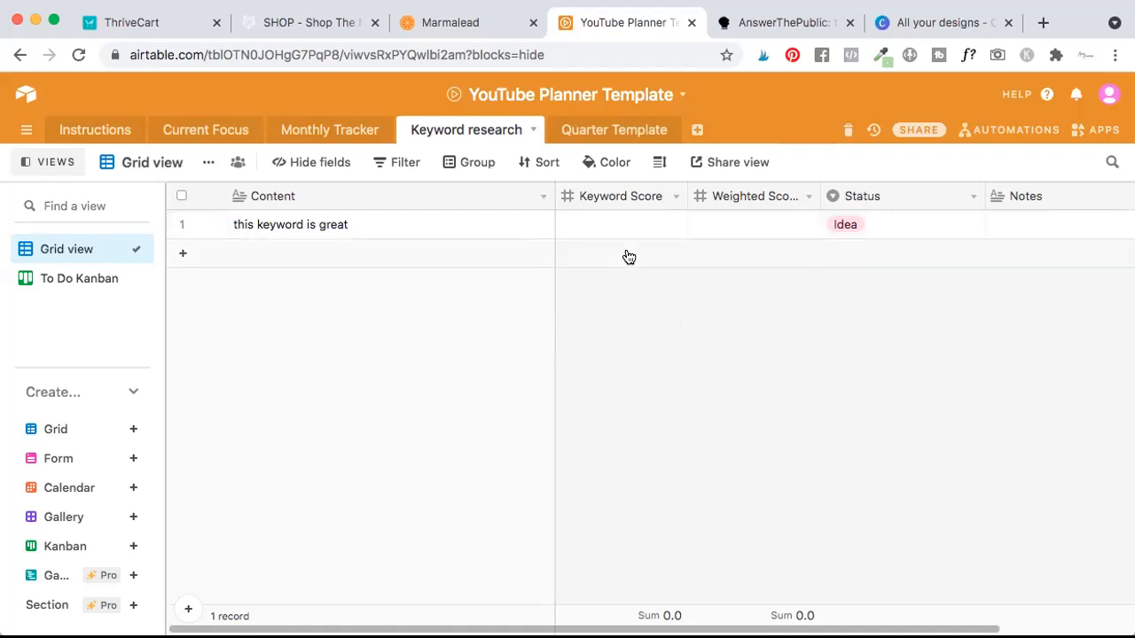
Examine the keyword record's Keyword Score, Weighted Score and Notes fields and the available Status options.
click(608, 232)
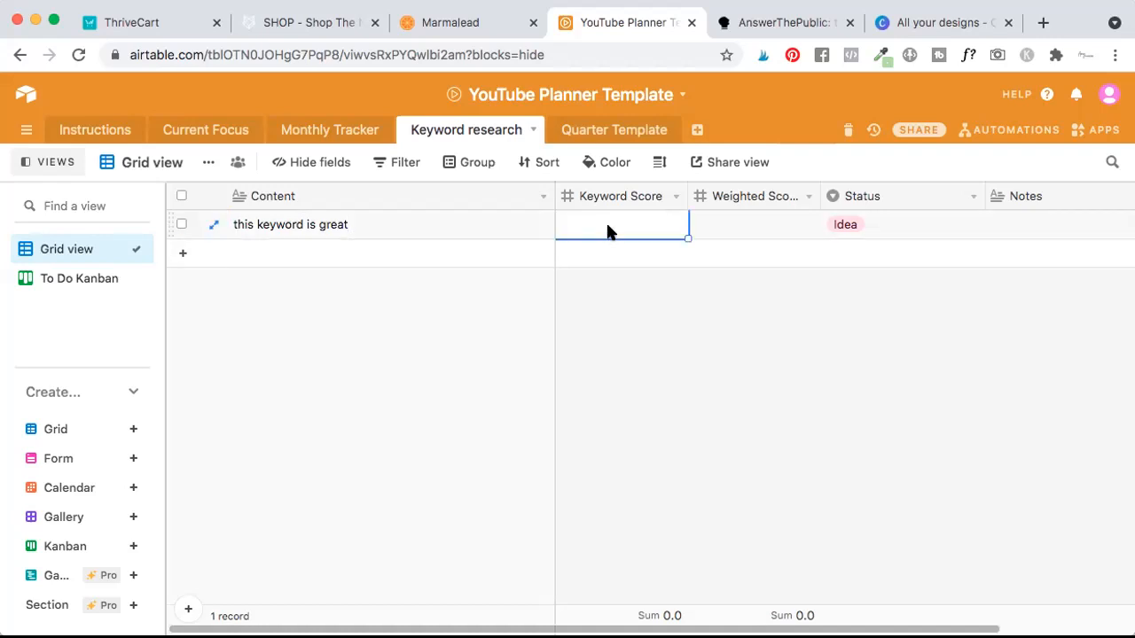
click(768, 227)
click(901, 222)
click(970, 224)
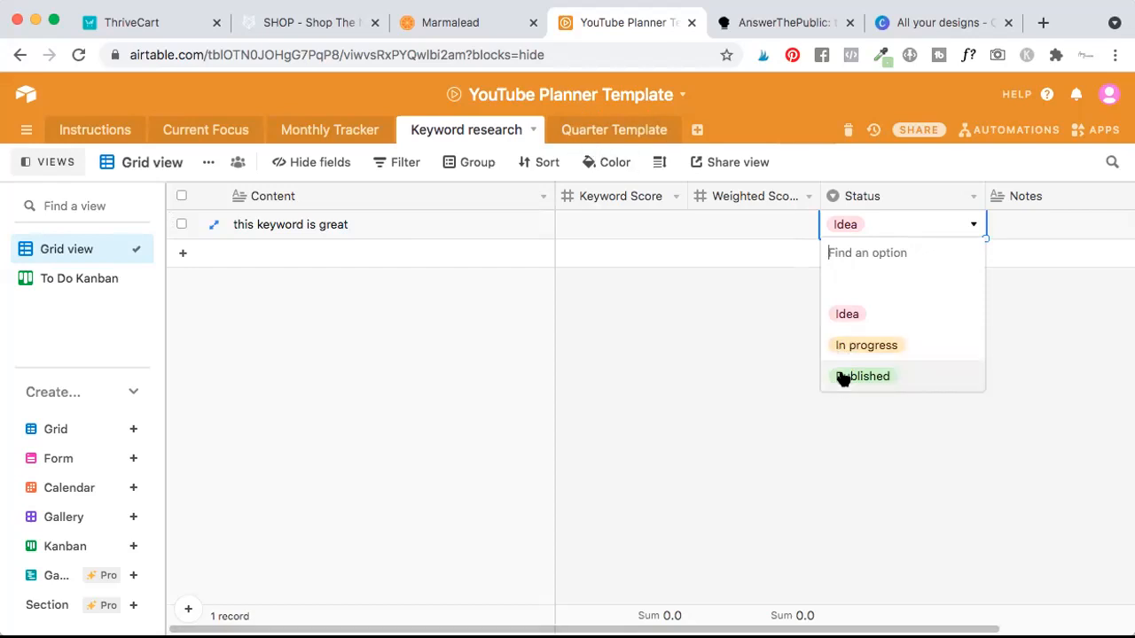
click(702, 333)
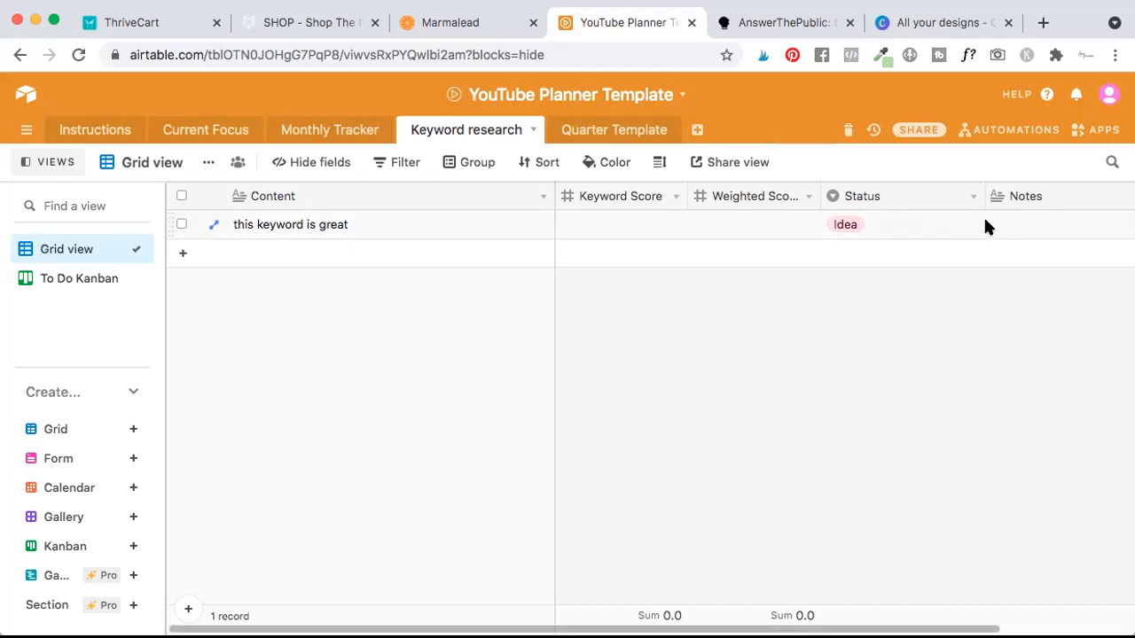
click(1013, 230)
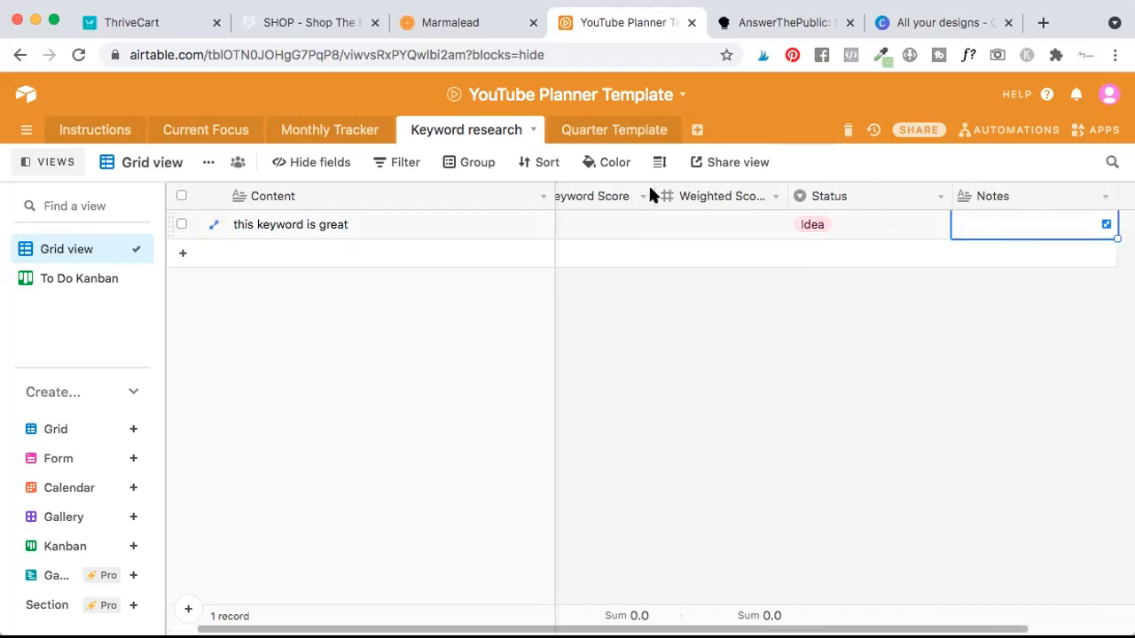
Duplicate the Quarter Template table without its records.
click(618, 127)
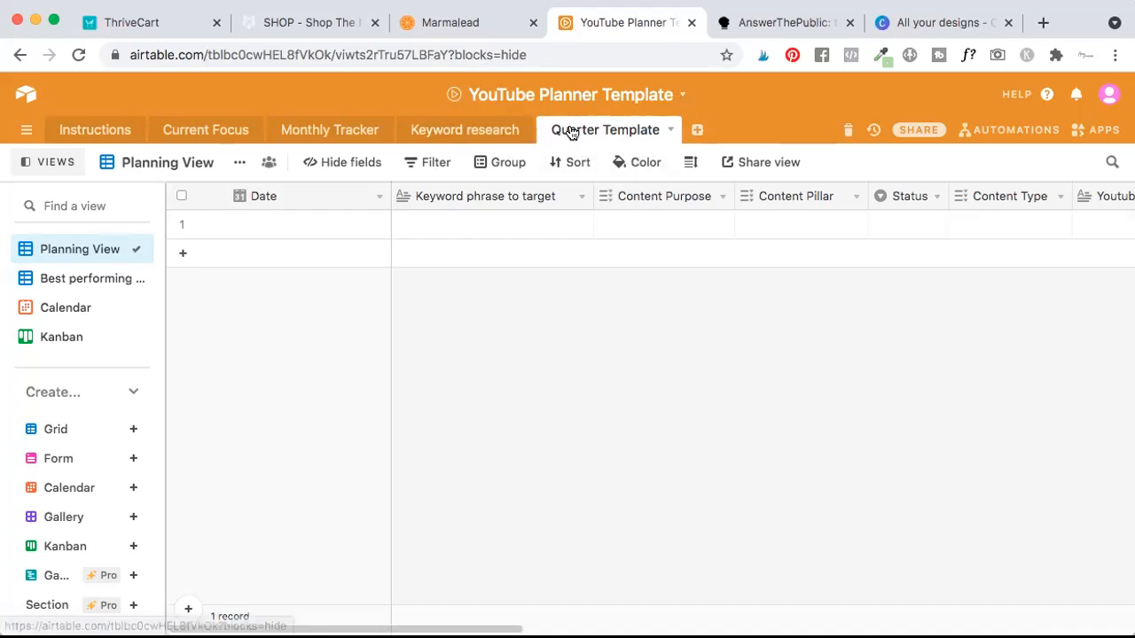
click(669, 130)
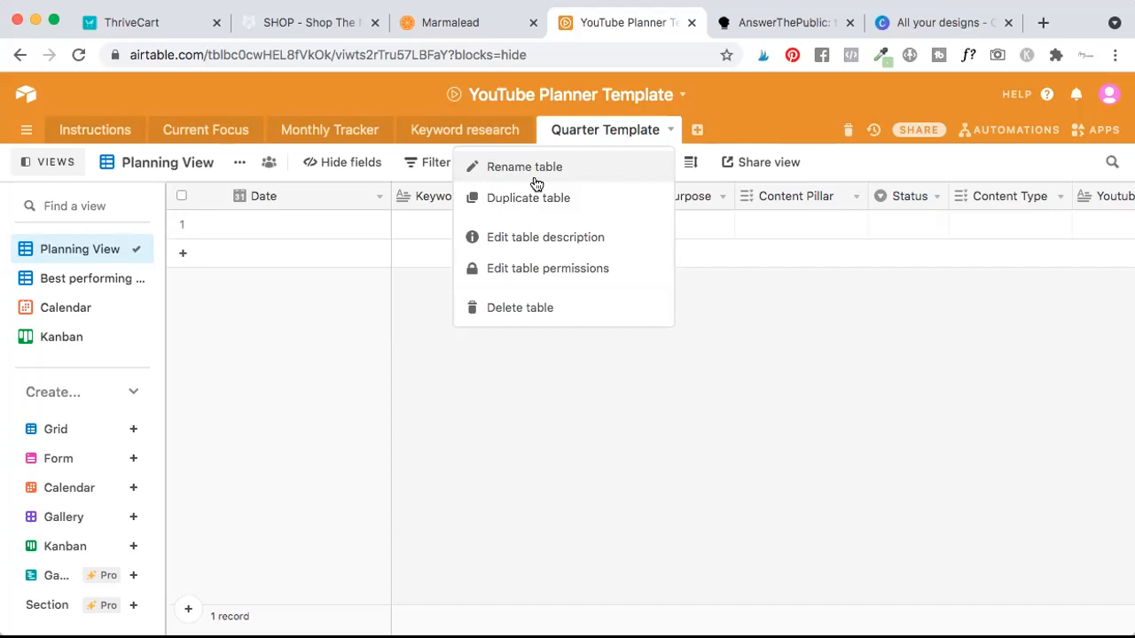
click(532, 197)
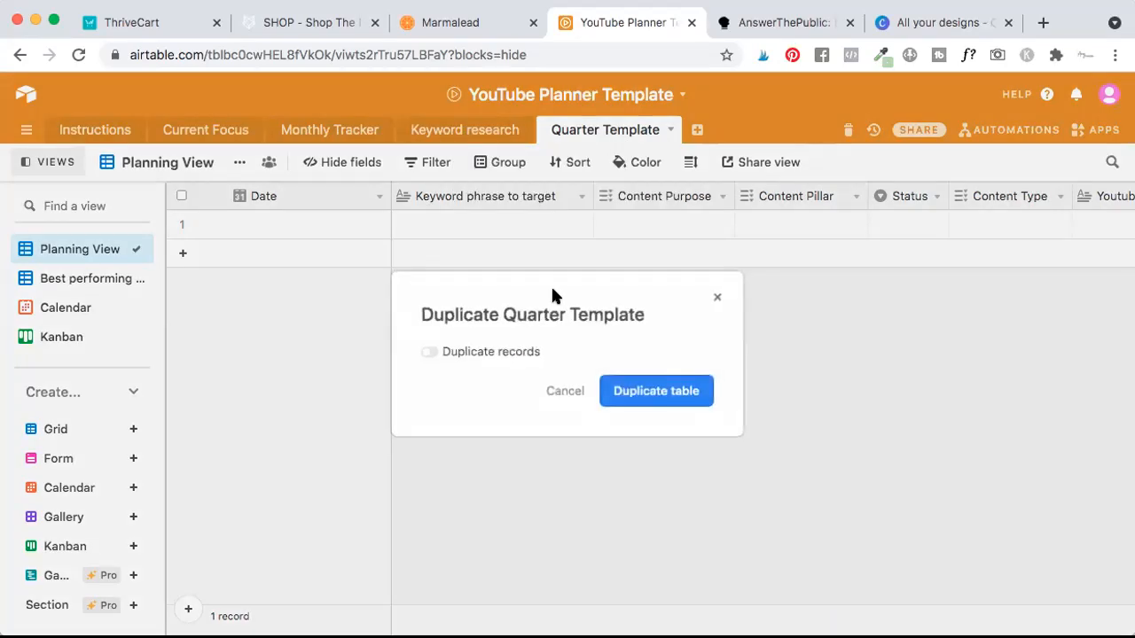
click(659, 391)
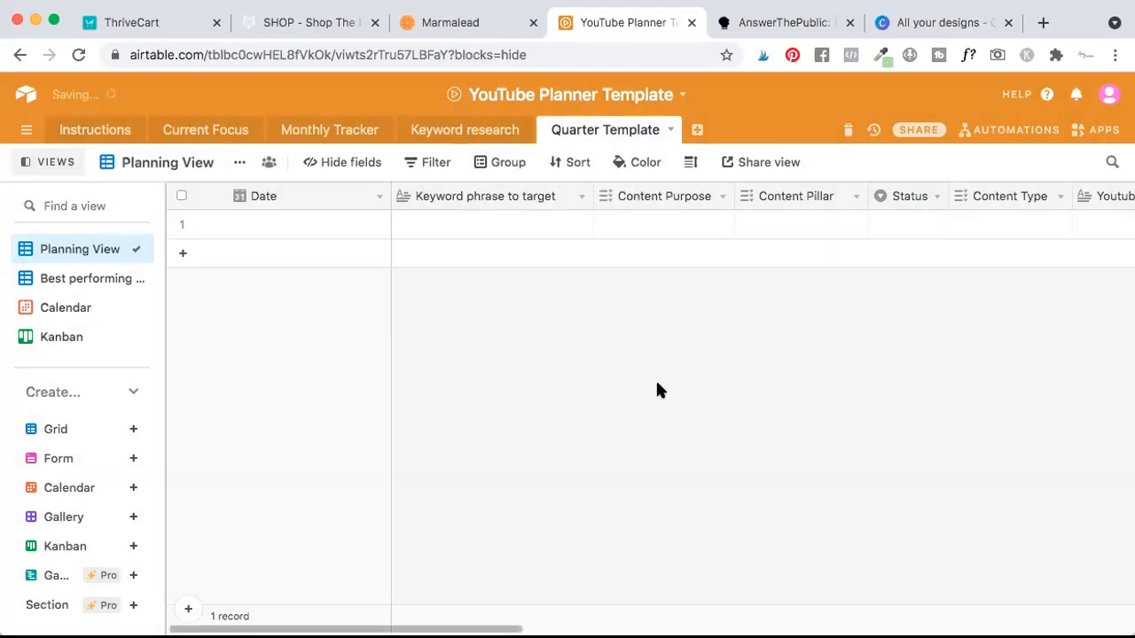
Rename the duplicated quarter table as 2021.
double_click(677, 131)
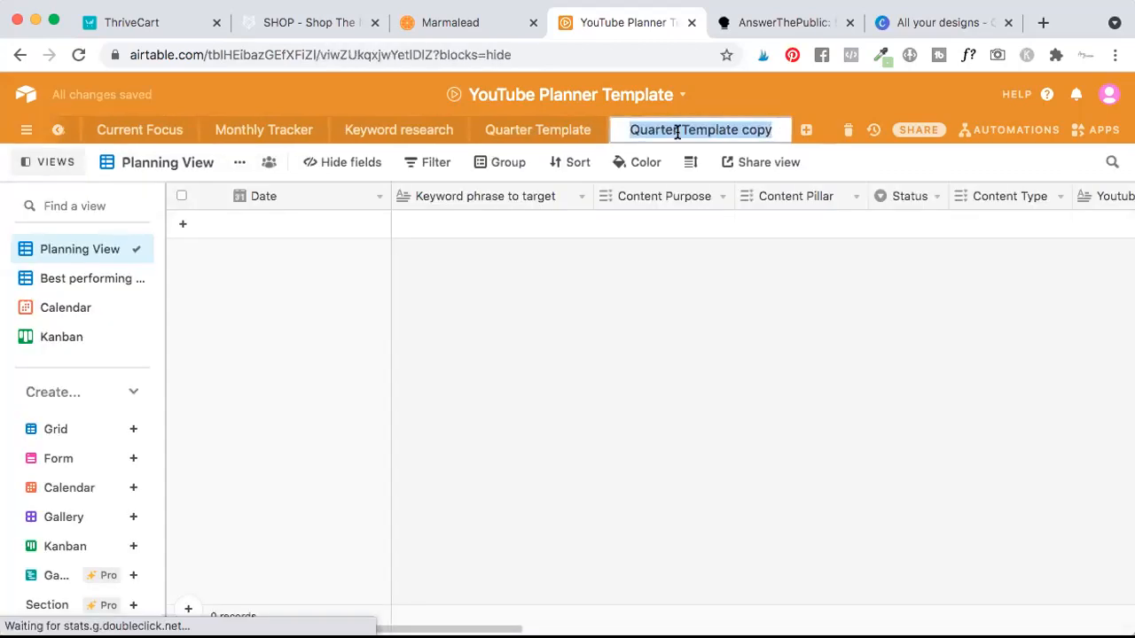
text(2021)
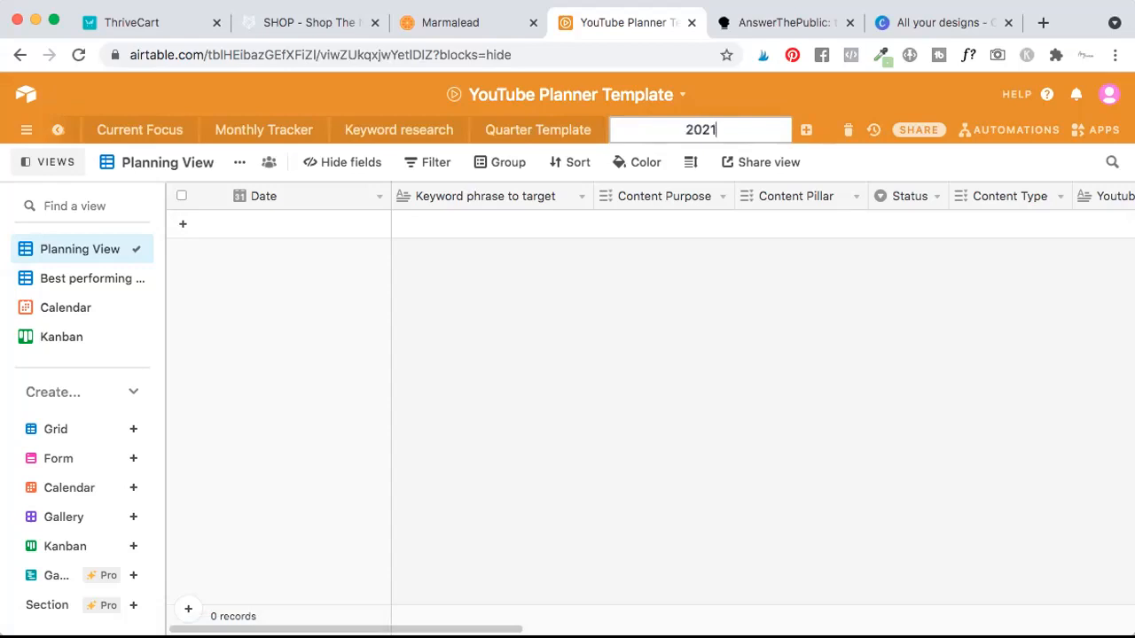
click(605, 341)
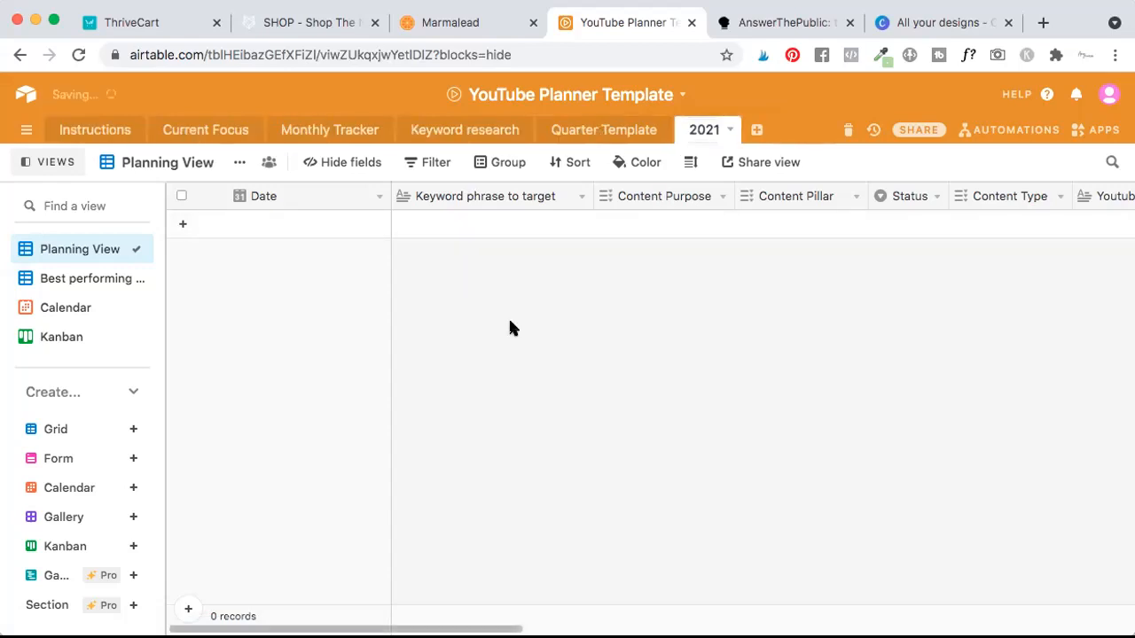
Add two records to the 2021 table's Planning View, dated 1/6/2021 and 8/6/2021.
scroll(488, 239, right, 1)
click(270, 230)
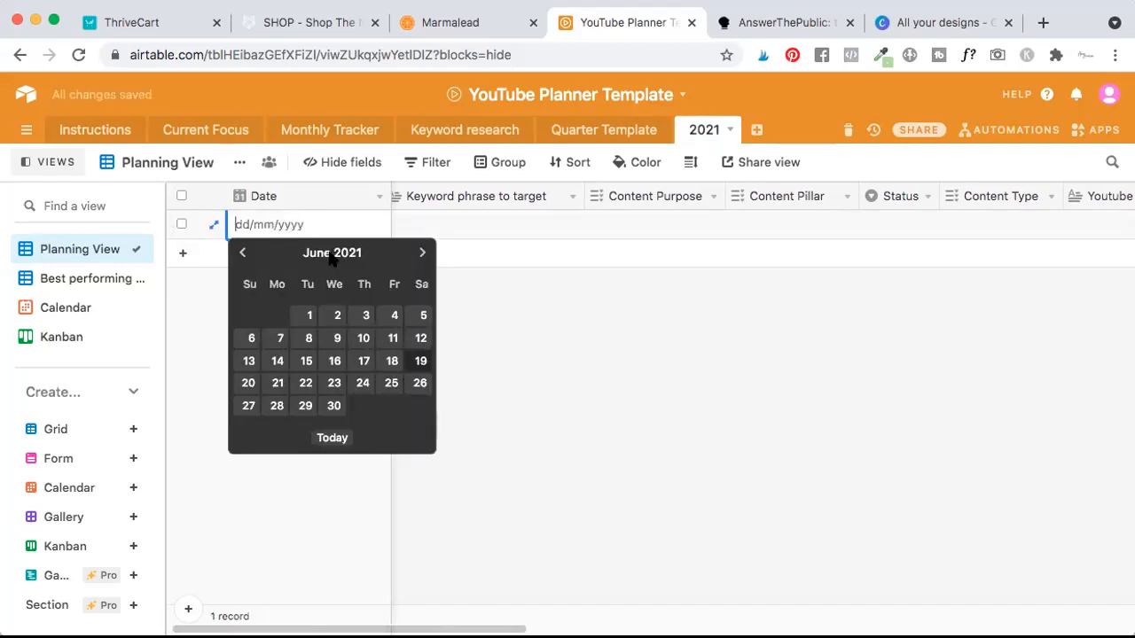
click(301, 316)
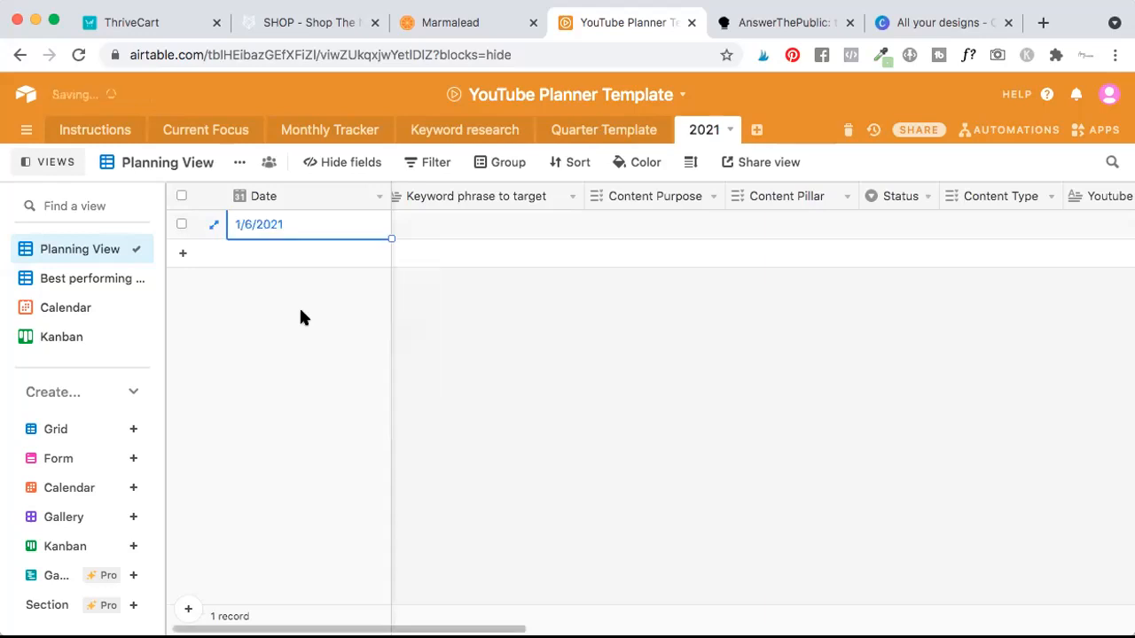
click(184, 255)
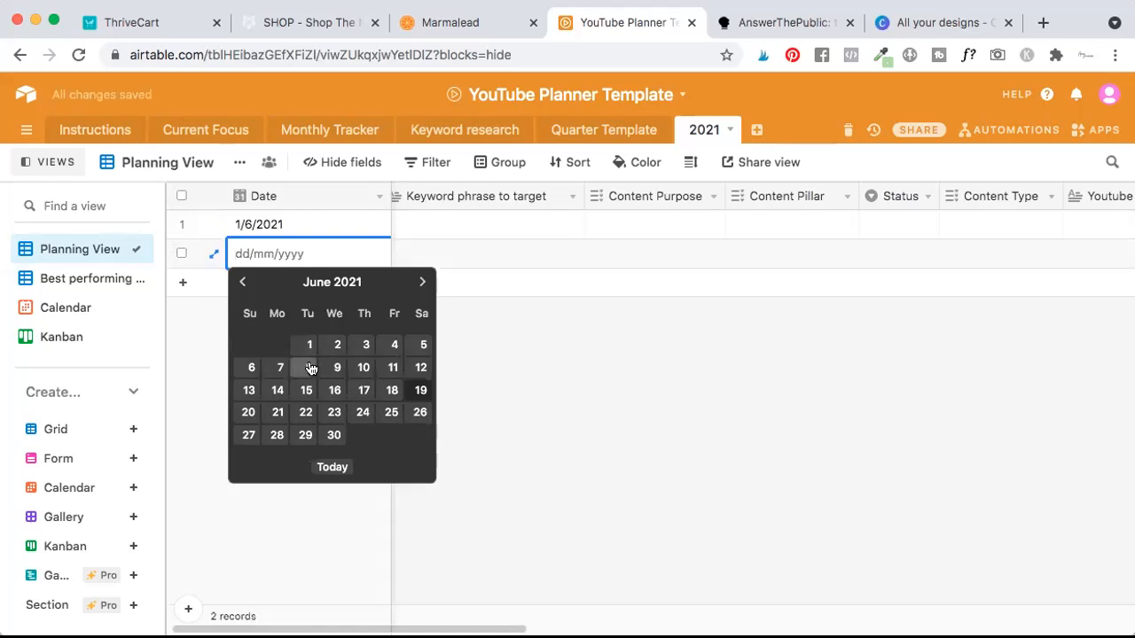
click(307, 367)
click(251, 277)
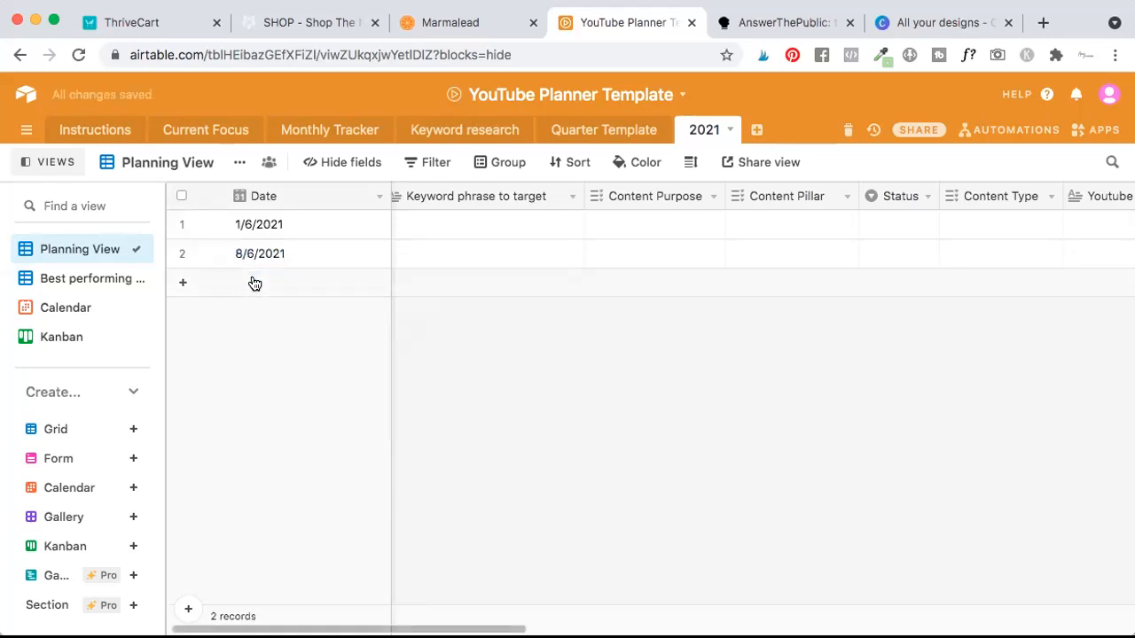
Enter "keyword goes here" as the Keyword phrase to target for the 1/6/2021 record.
click(432, 226)
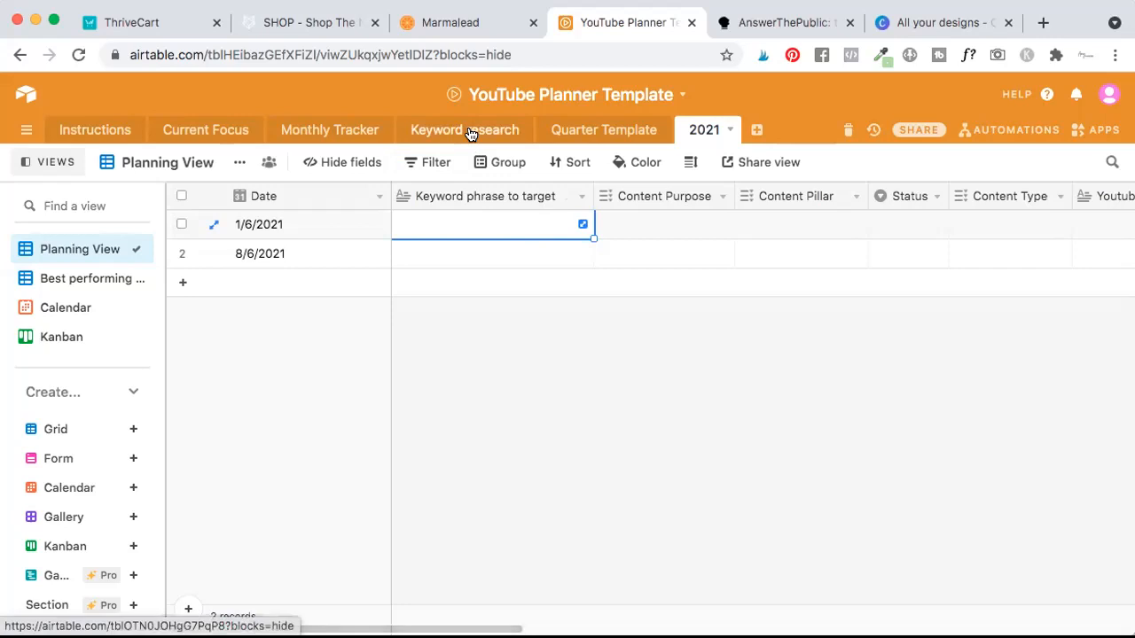
click(462, 221)
text(keyword )
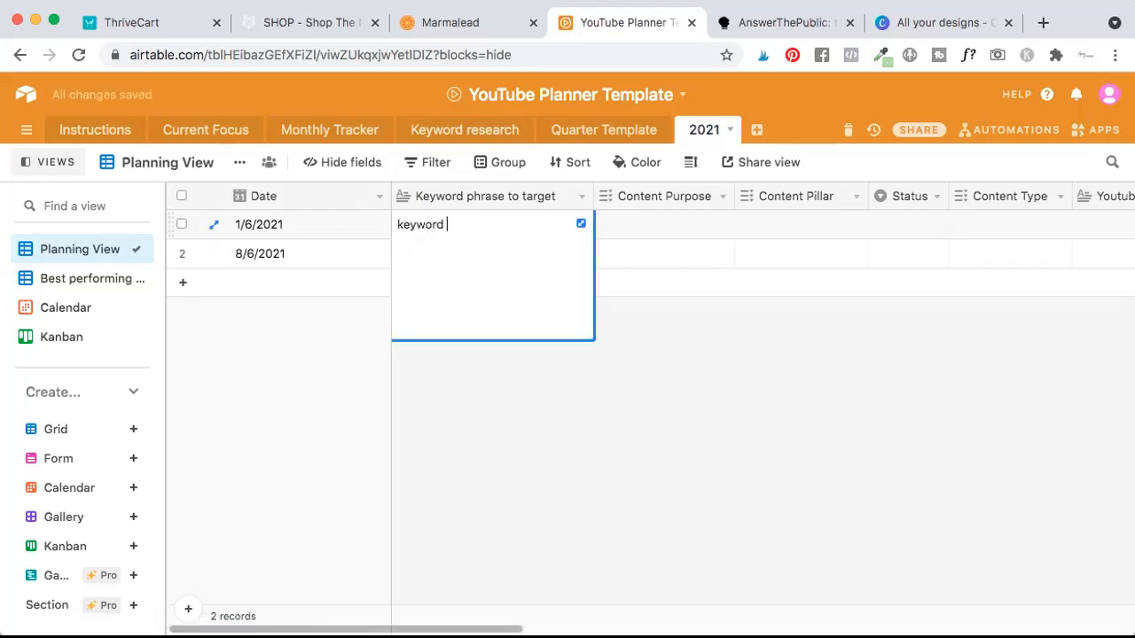
text(goes hwere)
key(BackSpace)
key(BackSpace)
key(BackSpace)
key(BackSpace)
text(ere)
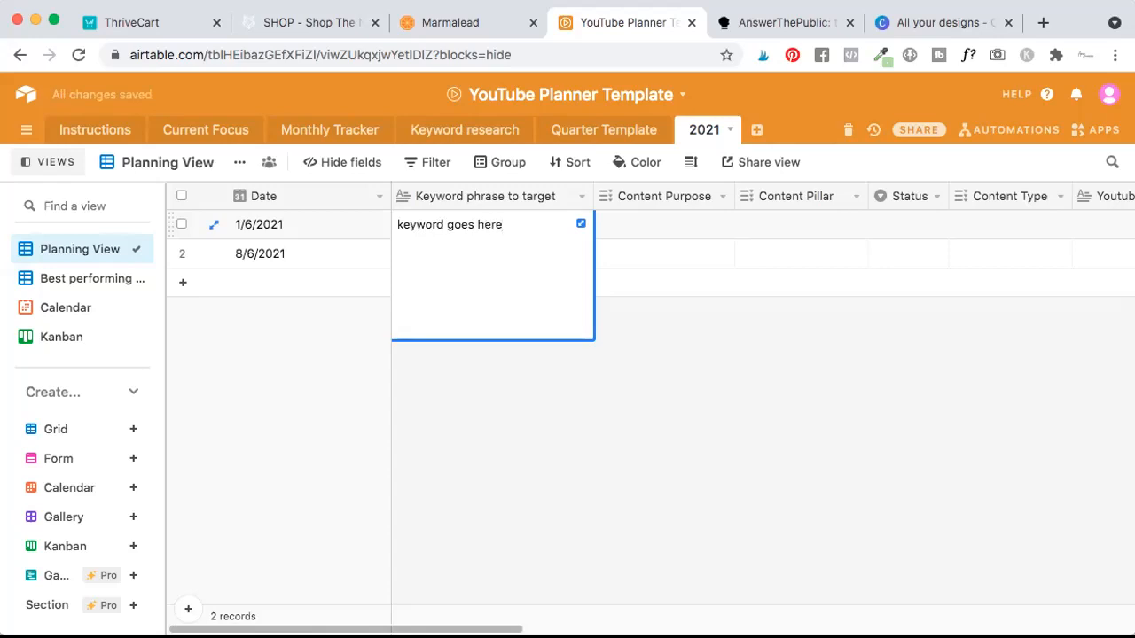
Set the 1/6/2021 record's Content Purpose to Positioning.
key(Tab)
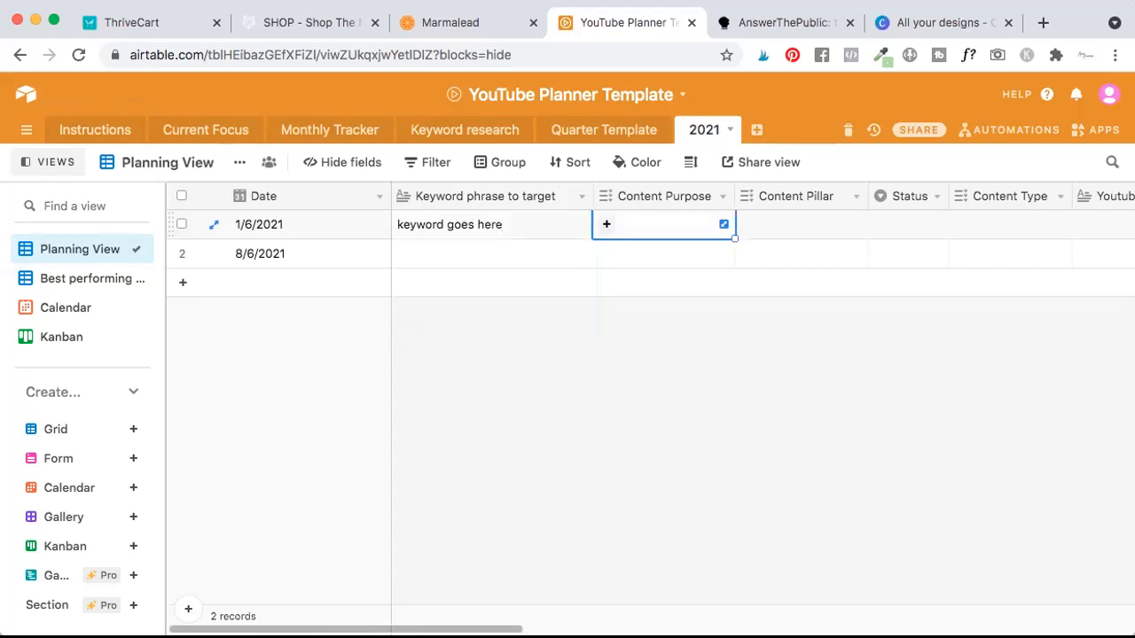
click(605, 225)
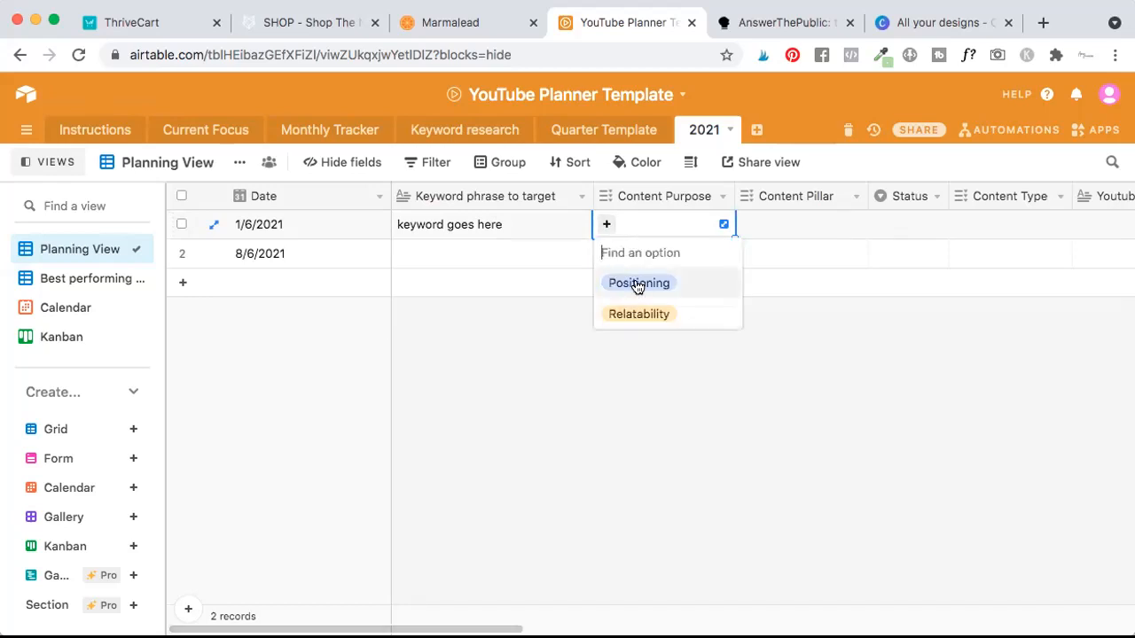
click(637, 284)
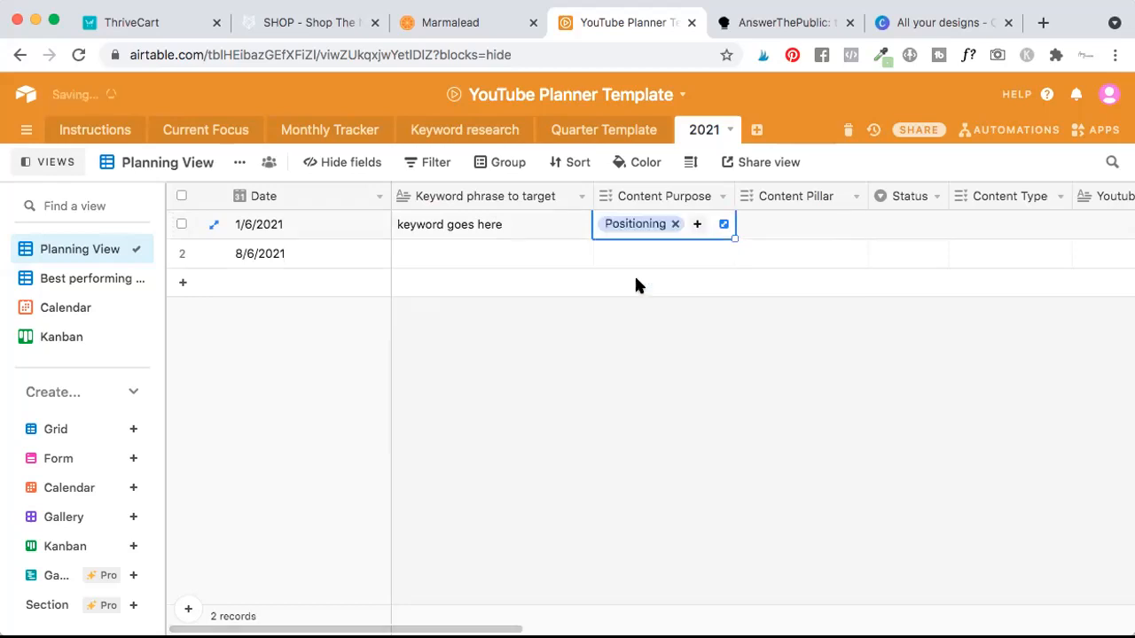
Customize the Content Purpose field by adding an empty option, remove that option again and save the field.
click(723, 196)
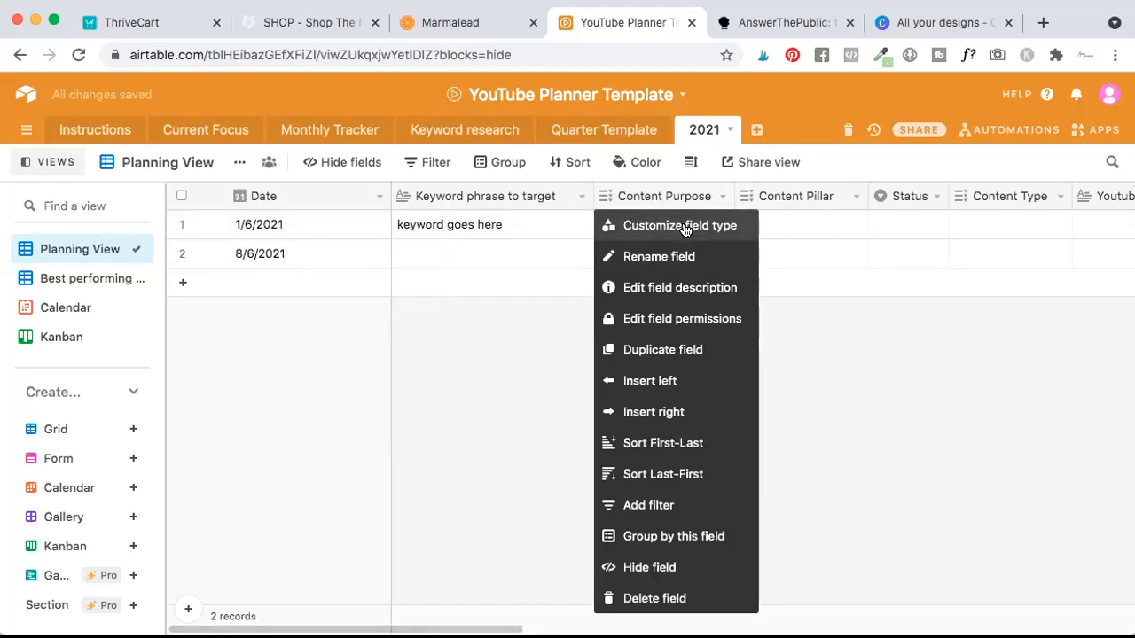
click(688, 227)
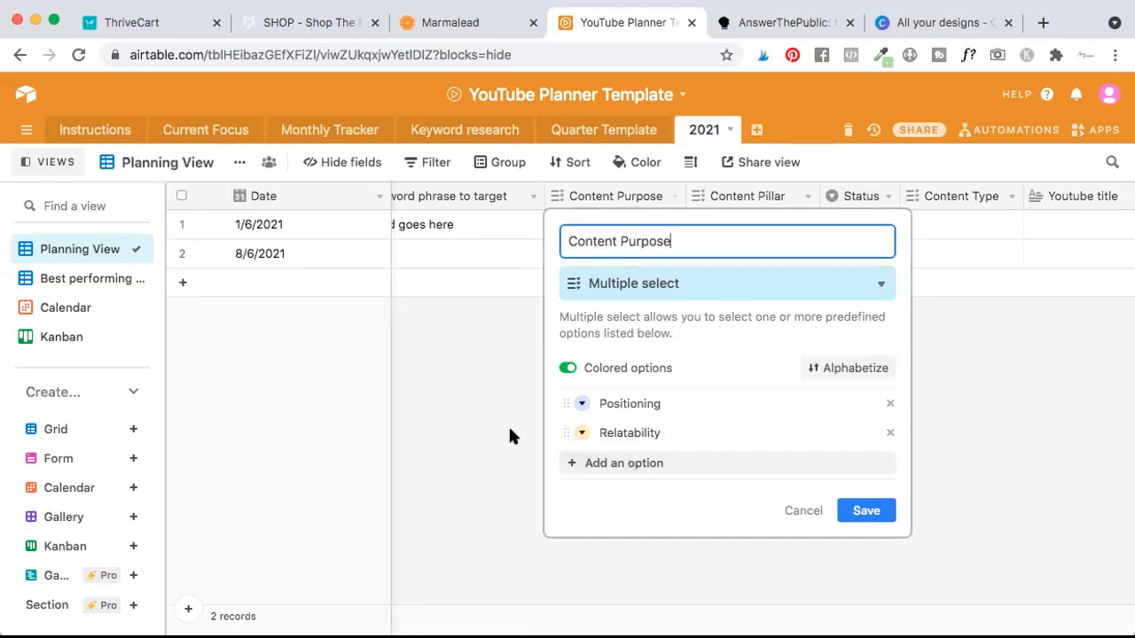
click(571, 465)
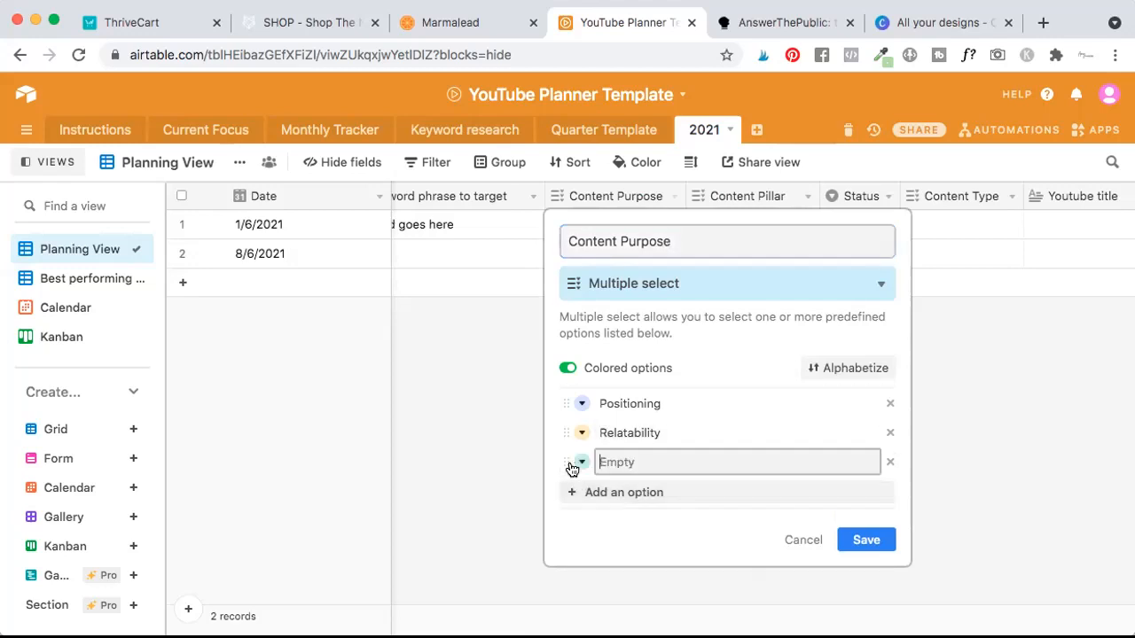
click(888, 462)
click(859, 508)
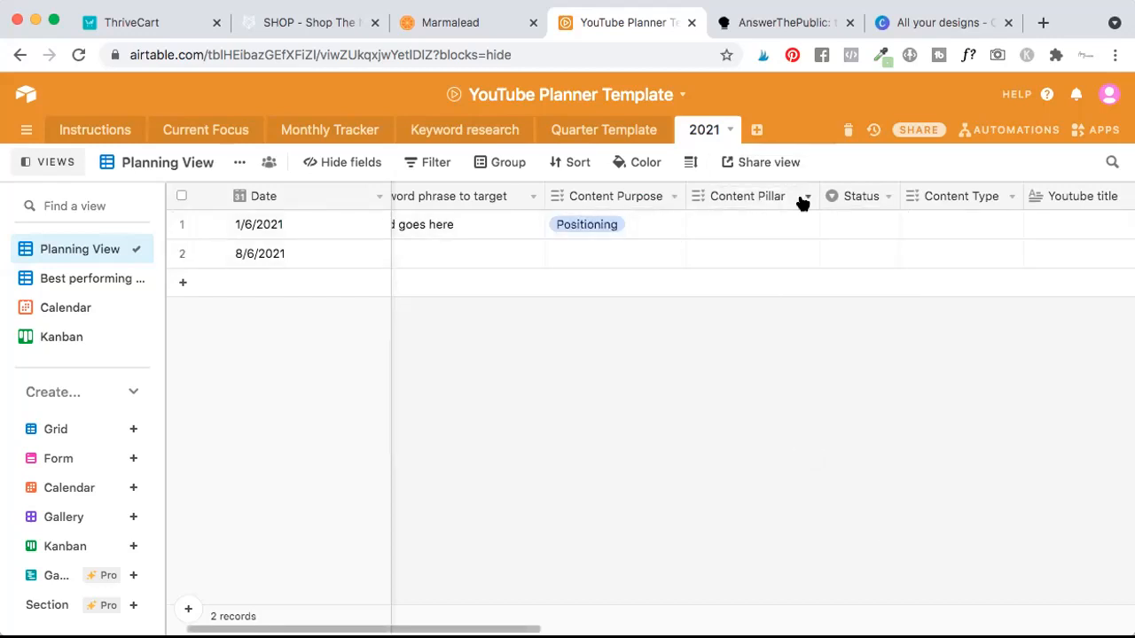
Examine the Content Pillar field's customization settings and its editable pillar options.
click(800, 203)
click(738, 226)
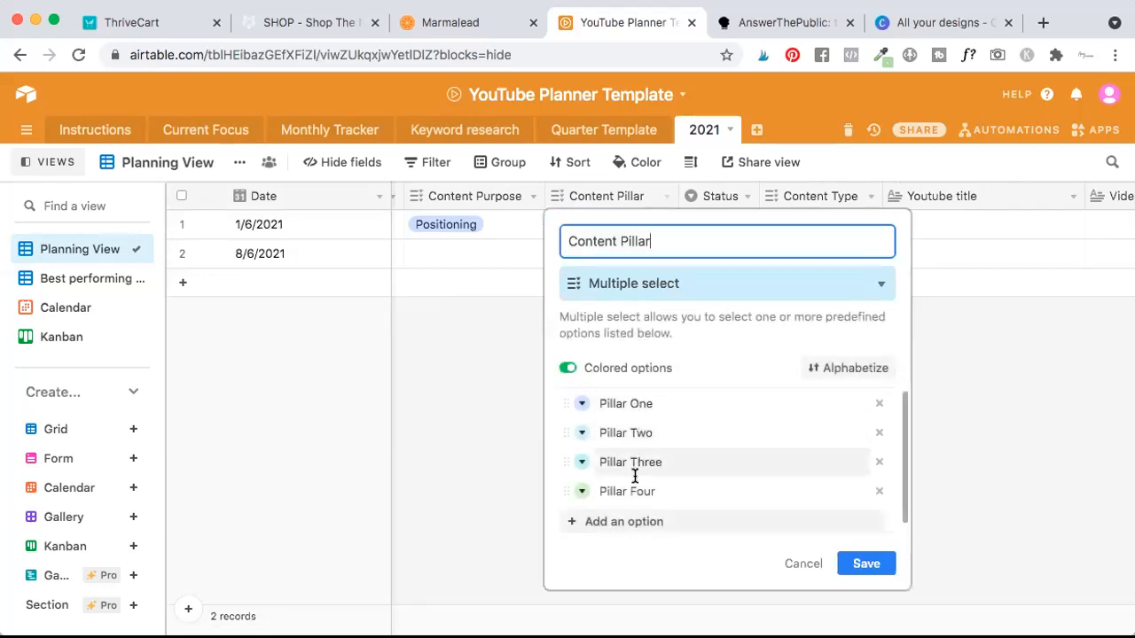
click(619, 403)
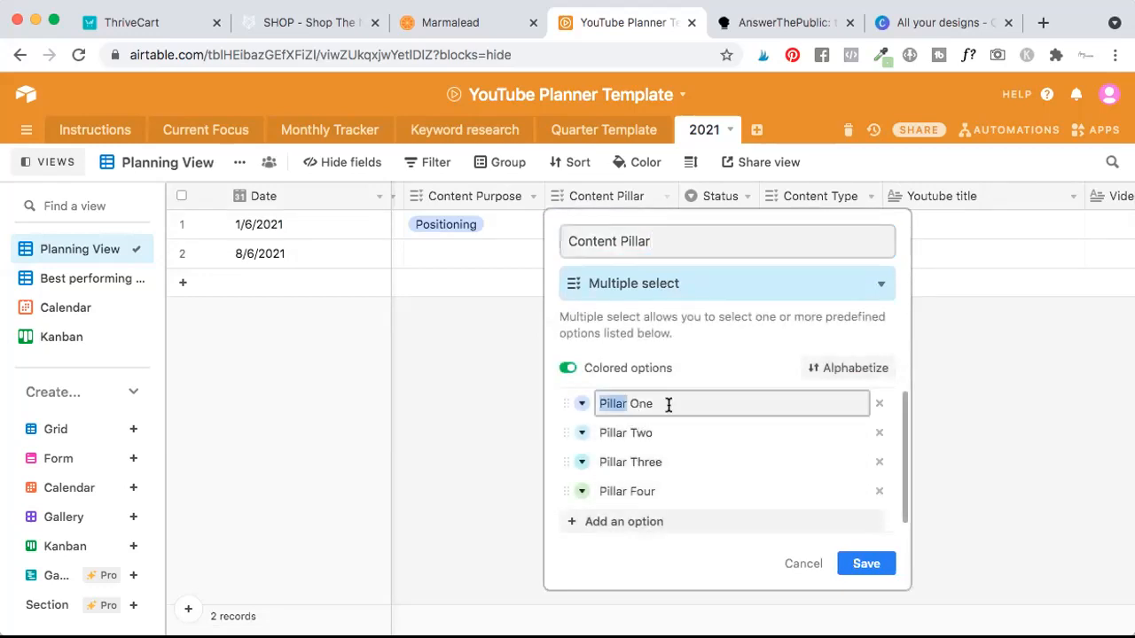
drag(652, 404, 592, 403)
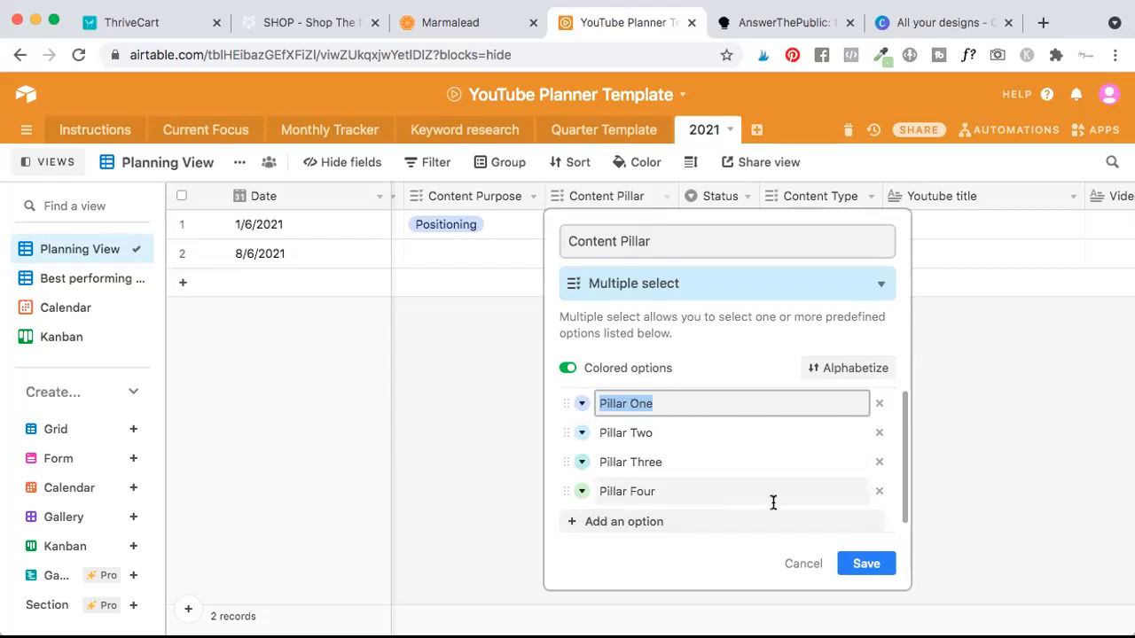
click(654, 401)
drag(652, 400, 595, 399)
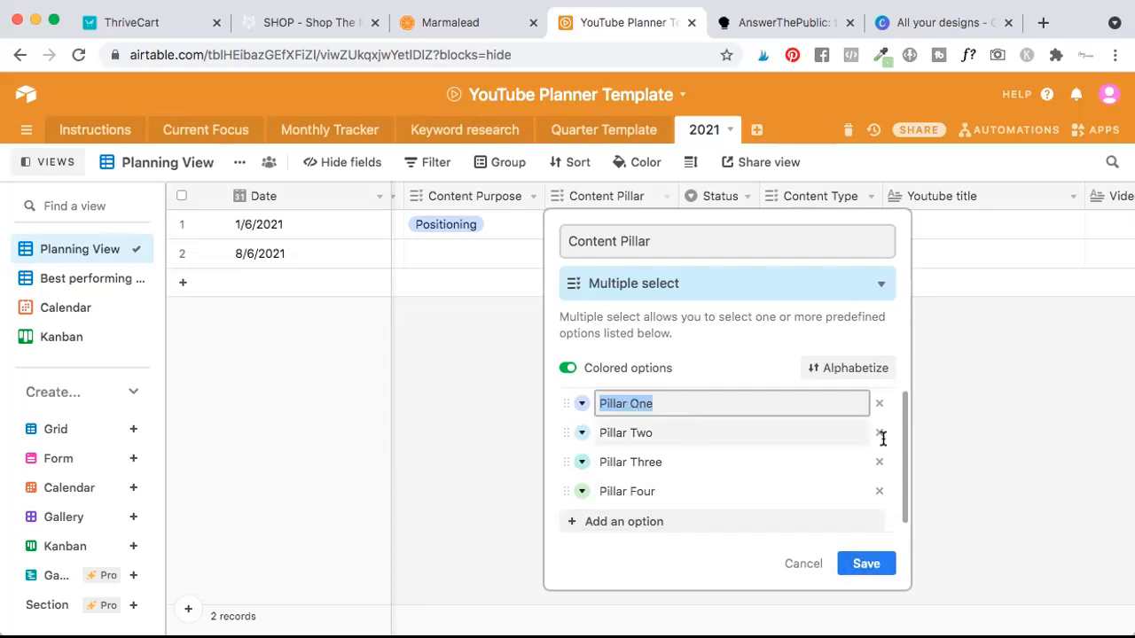
click(996, 422)
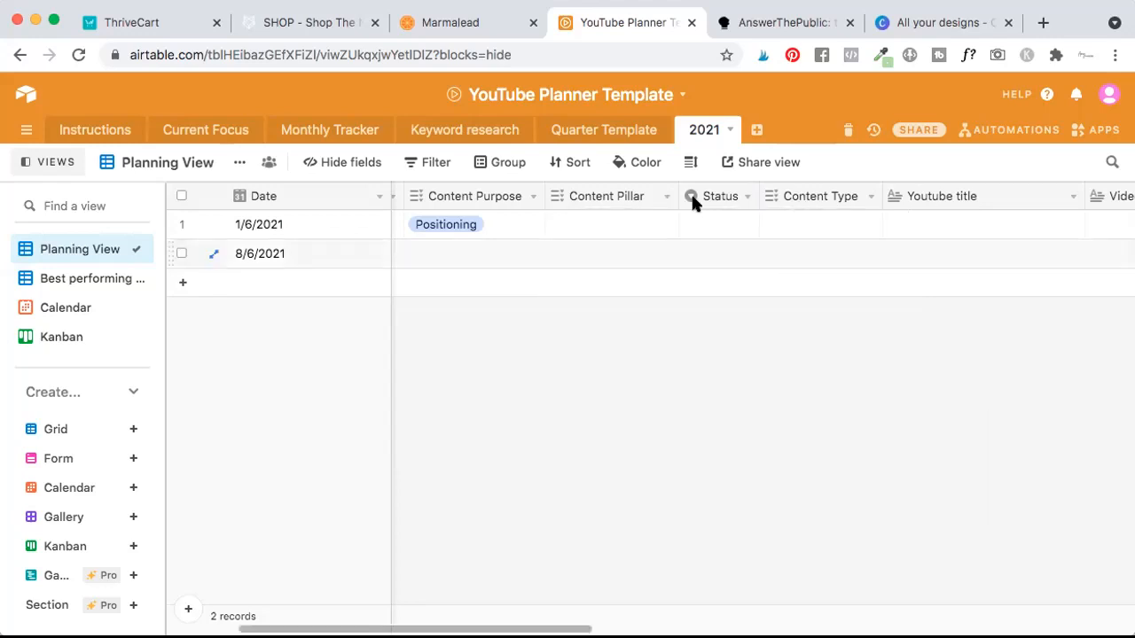
Assign Pillar One and Pillar Two as the Content Pillar of the 1/6/2021 record.
click(577, 235)
click(558, 224)
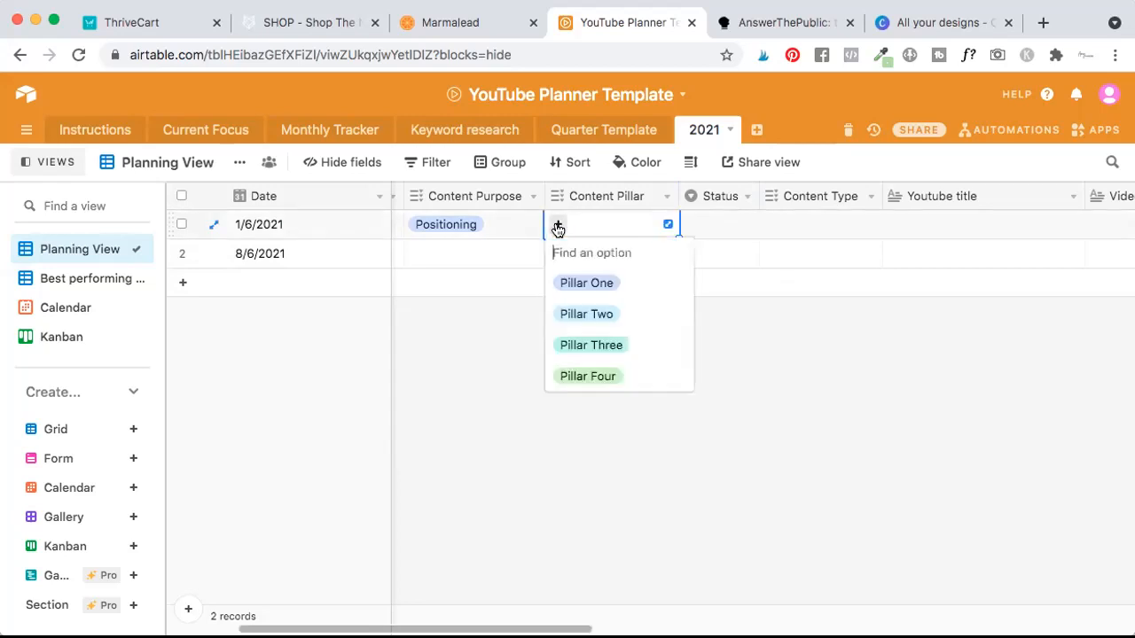
click(575, 286)
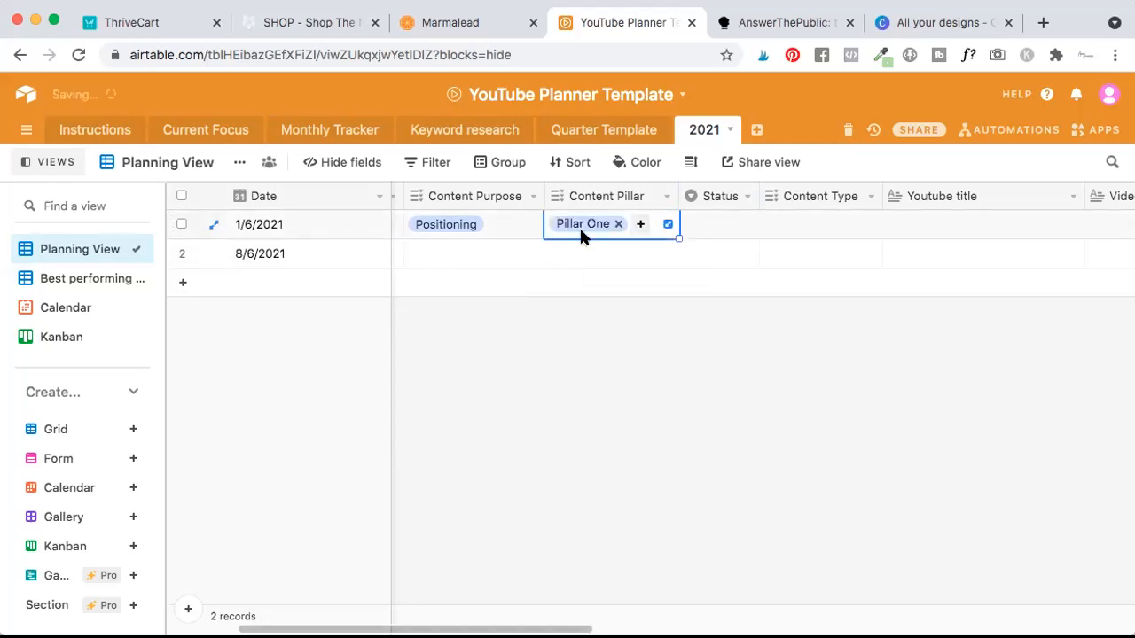
click(640, 224)
click(588, 284)
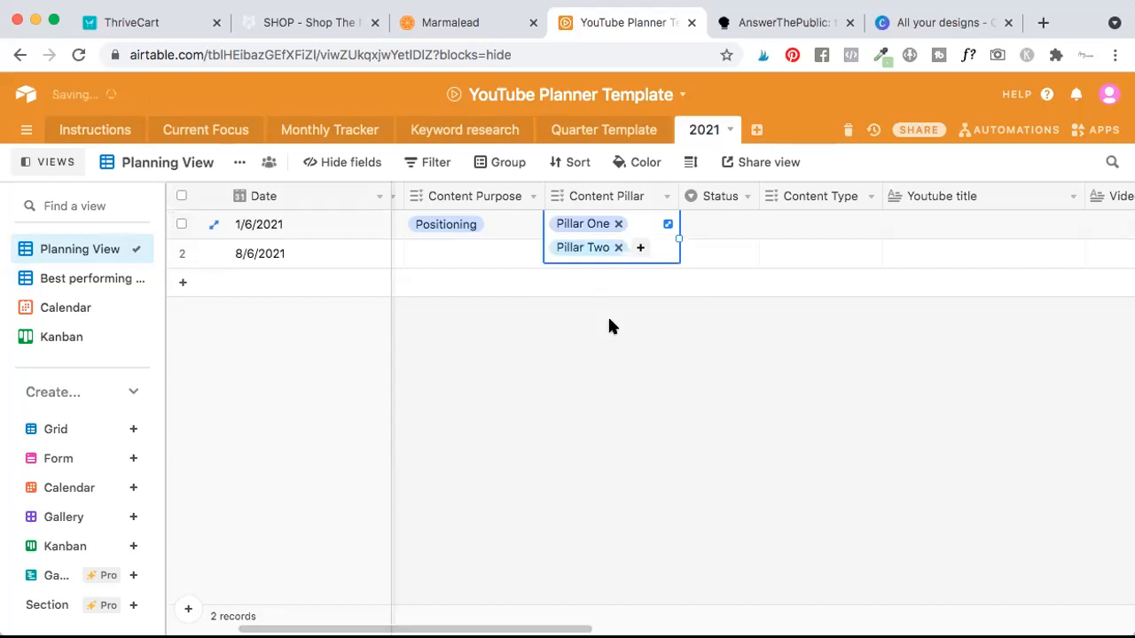
click(595, 366)
Set the 1/6/2021 record's Status to the Outlining option.
click(717, 225)
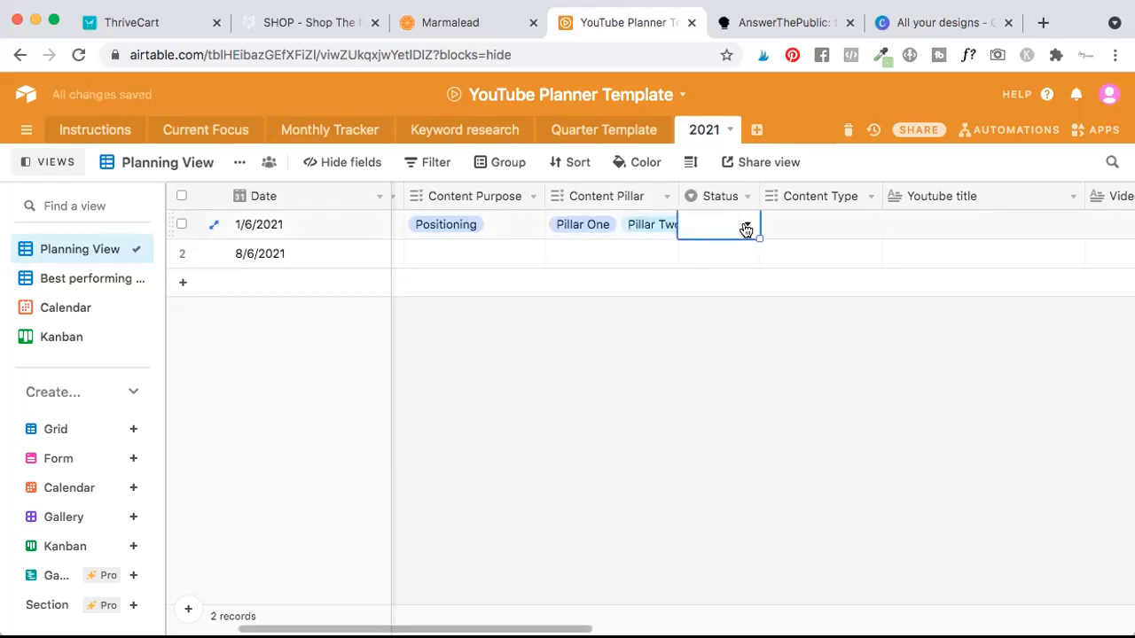
click(745, 227)
scroll(736, 361, down, 1)
scroll(738, 361, up, 1)
click(726, 318)
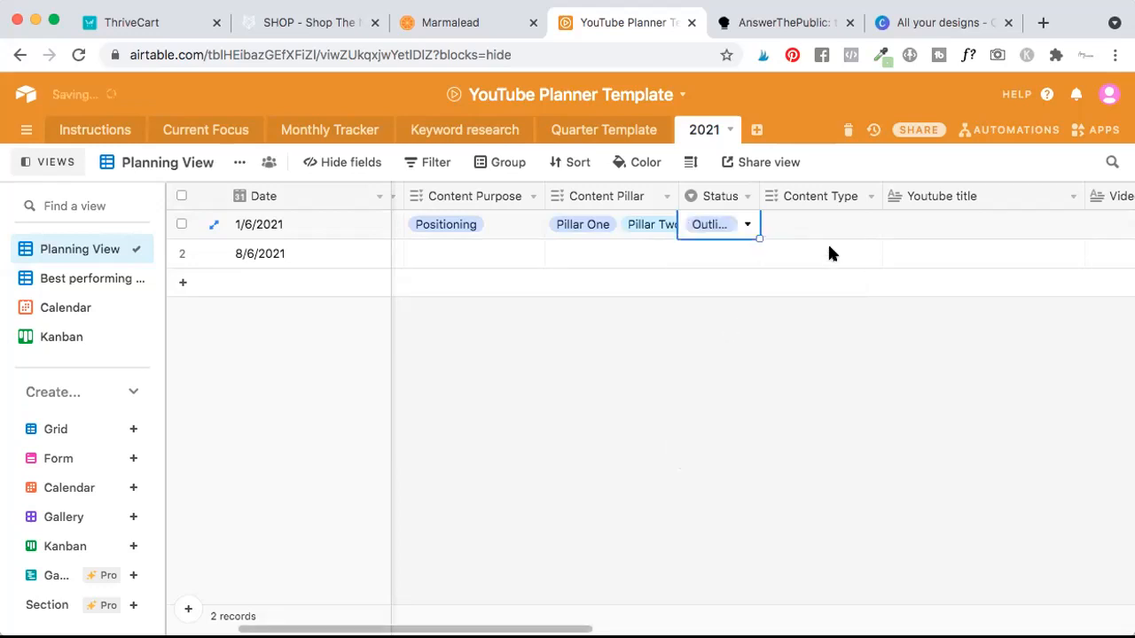
Set the 1/6/2021 record's Content Type to Long form video.
click(783, 223)
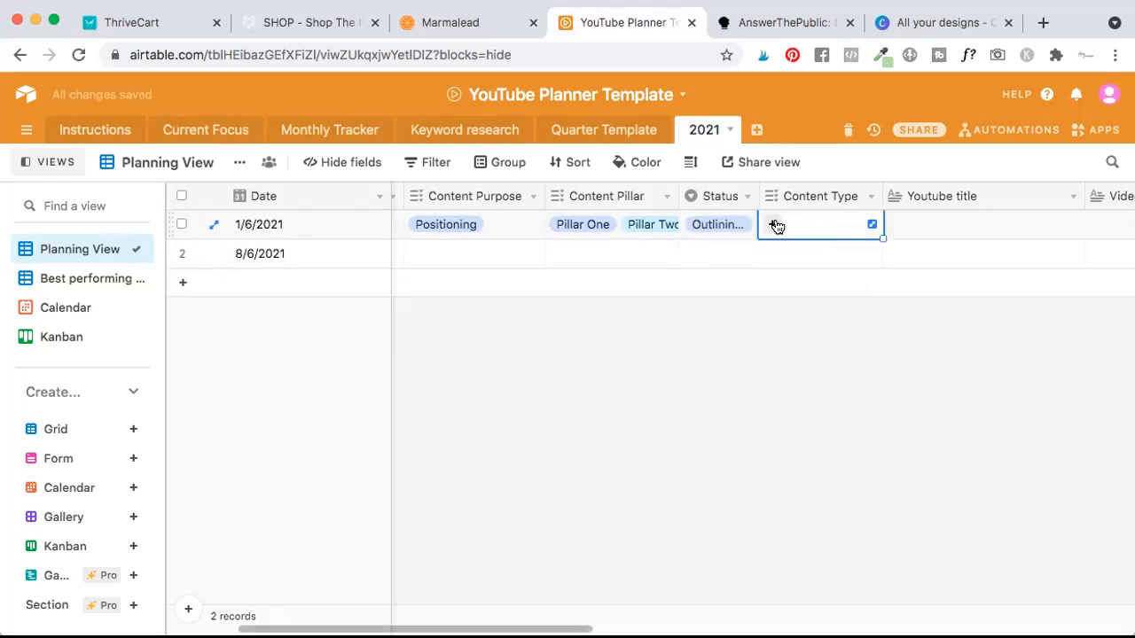
click(774, 226)
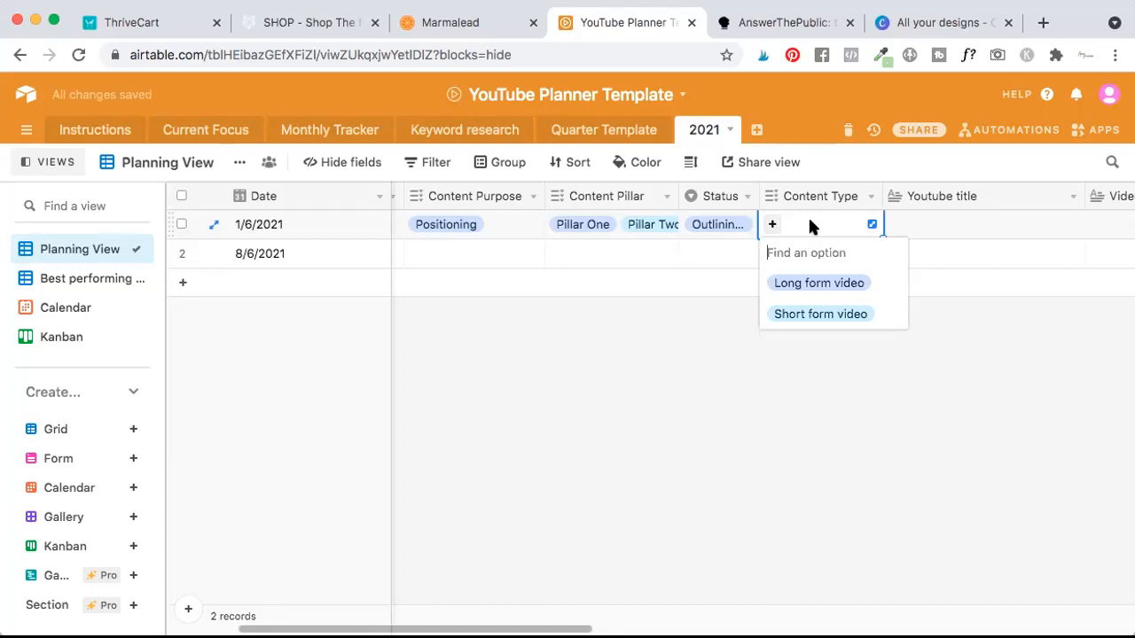
click(788, 286)
Examine the record's Youtube title, Video Description, Thumbnail and Views since published fields, including the expanded description editor.
click(935, 231)
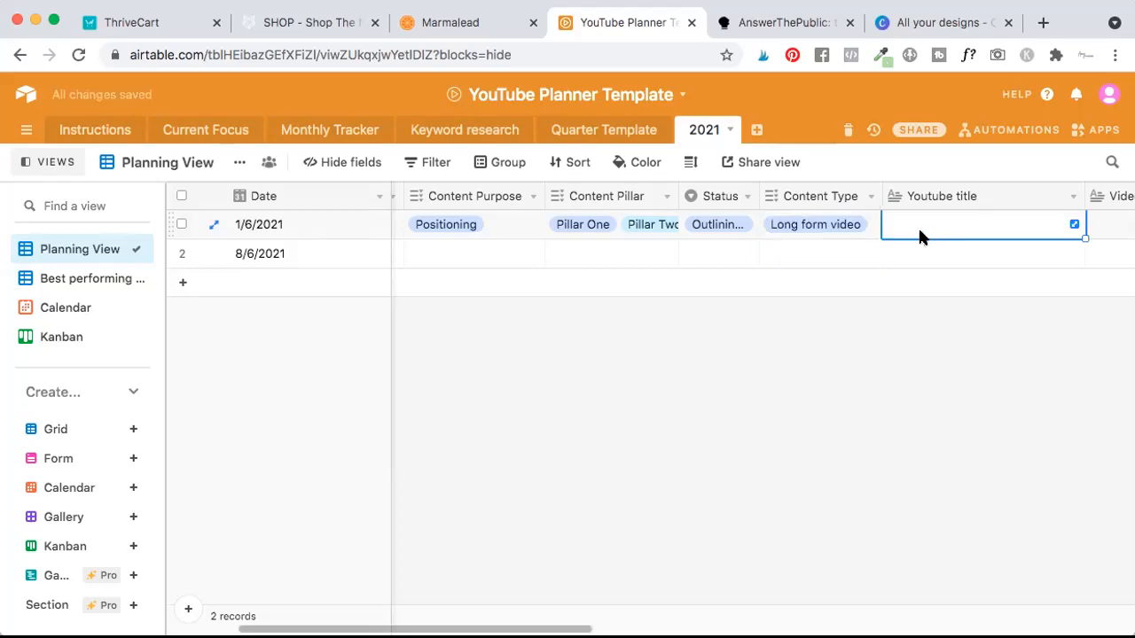
scroll(920, 235, left, 3)
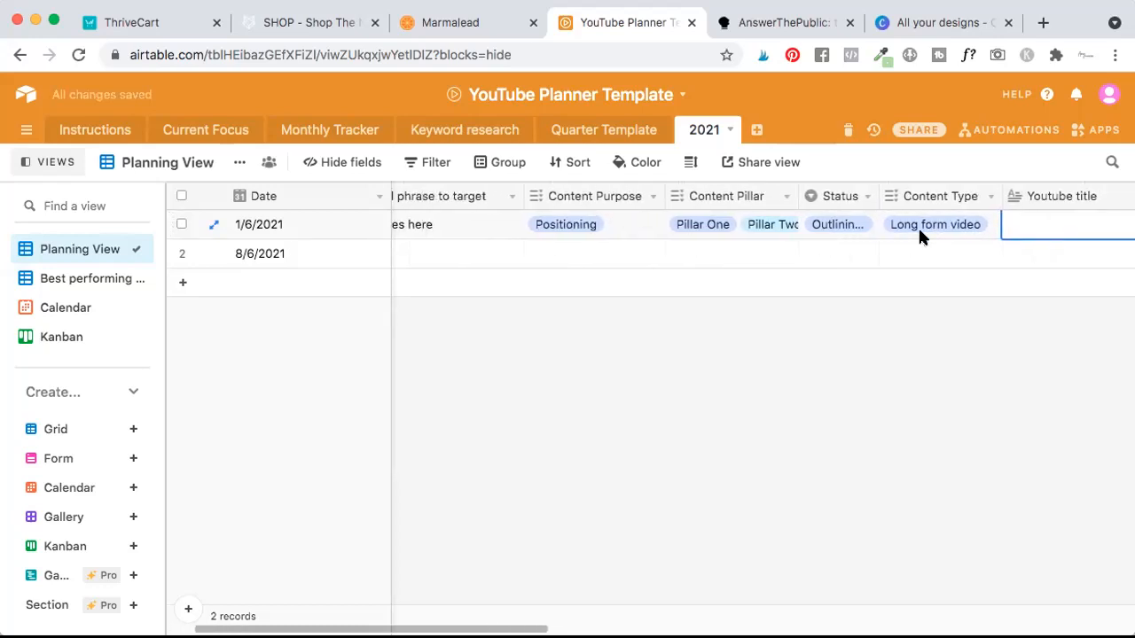
scroll(918, 234, right, 4)
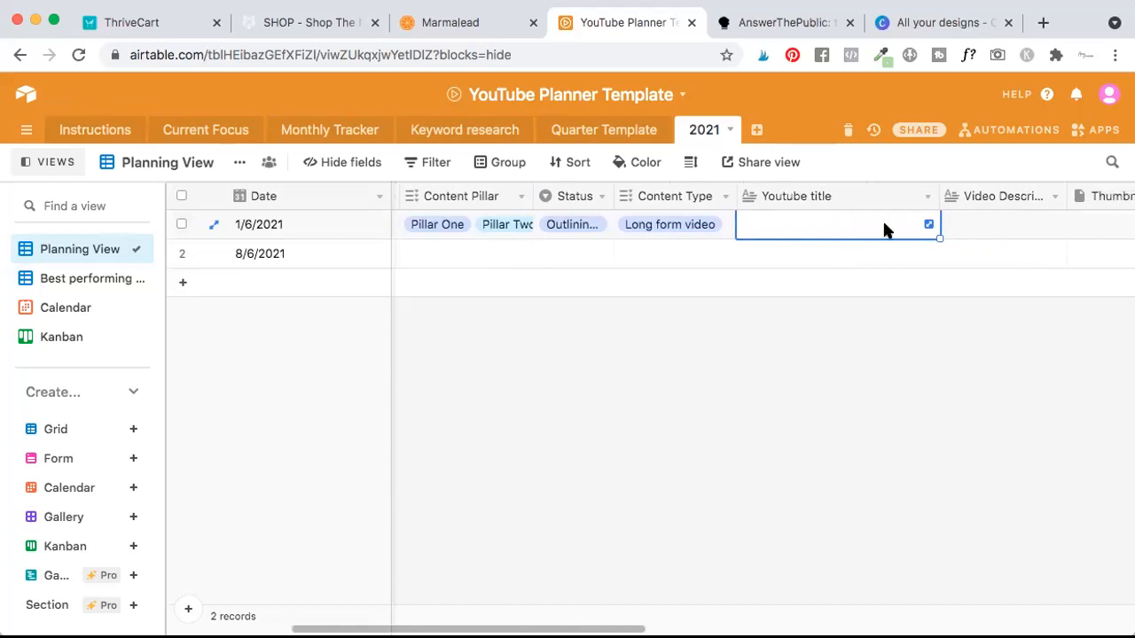
scroll(834, 222, left, 2)
scroll(833, 224, right, 3)
scroll(886, 221, right, 1)
click(937, 222)
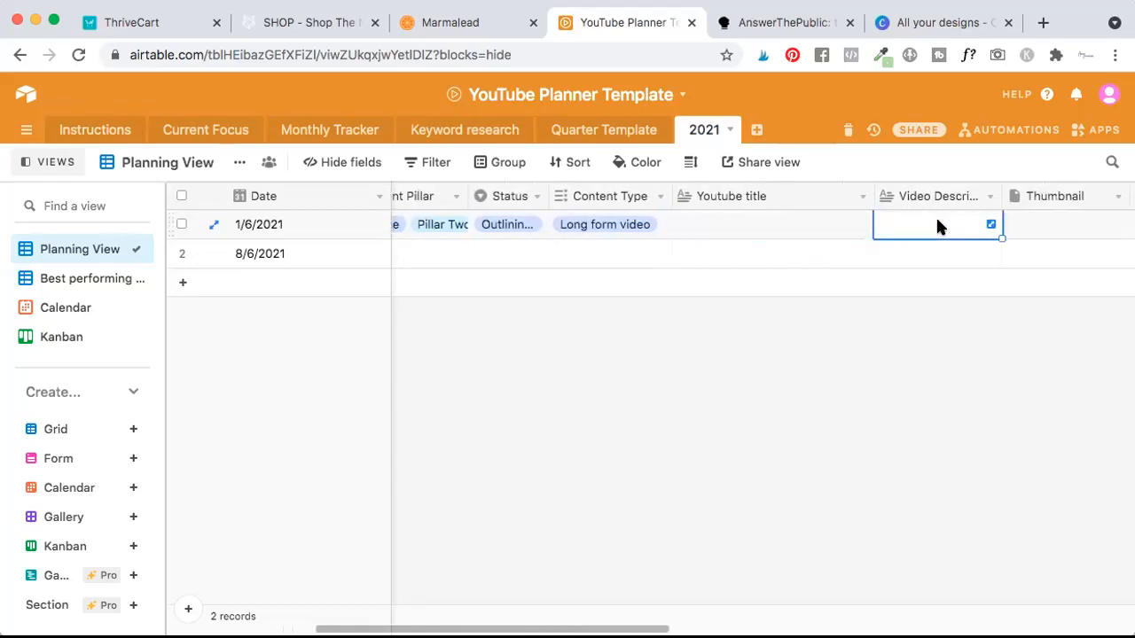
click(990, 226)
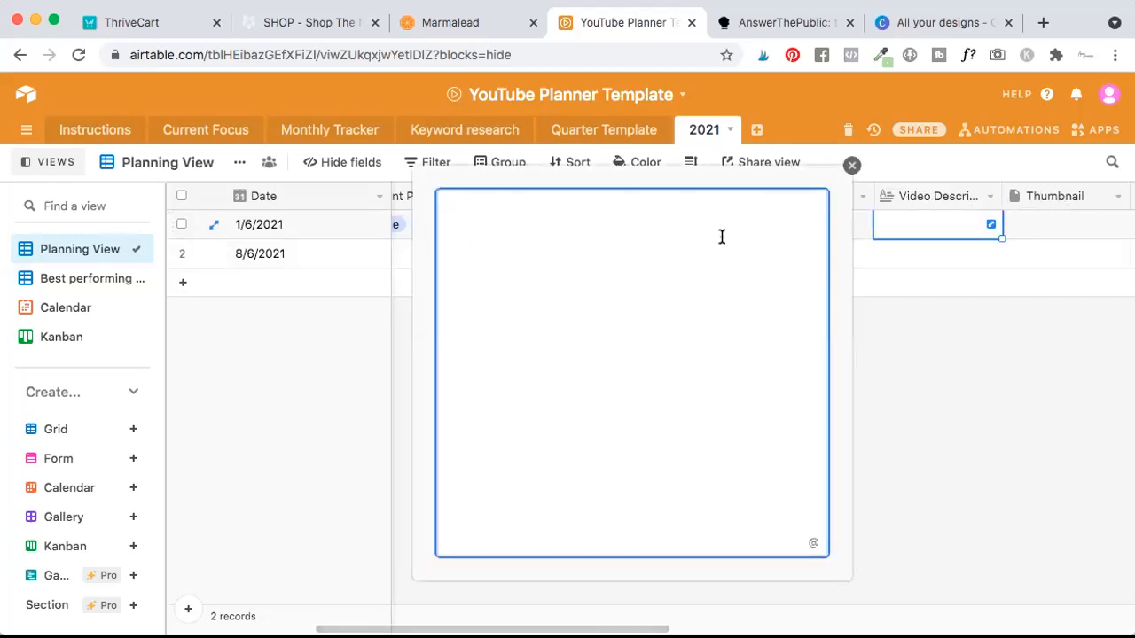
click(850, 168)
click(1051, 215)
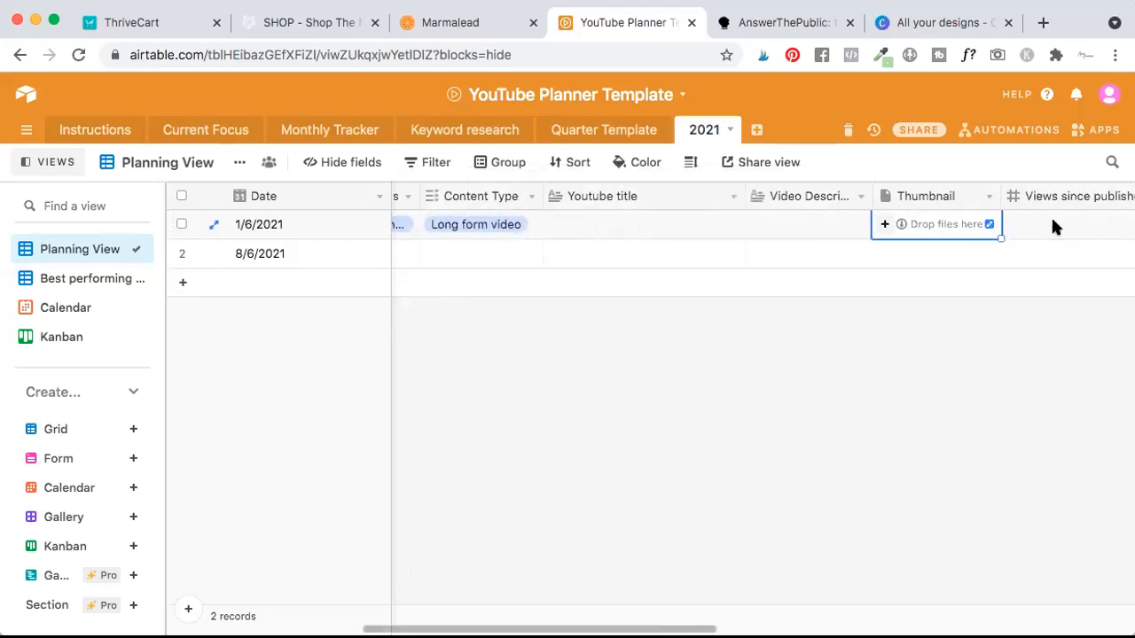
click(1030, 224)
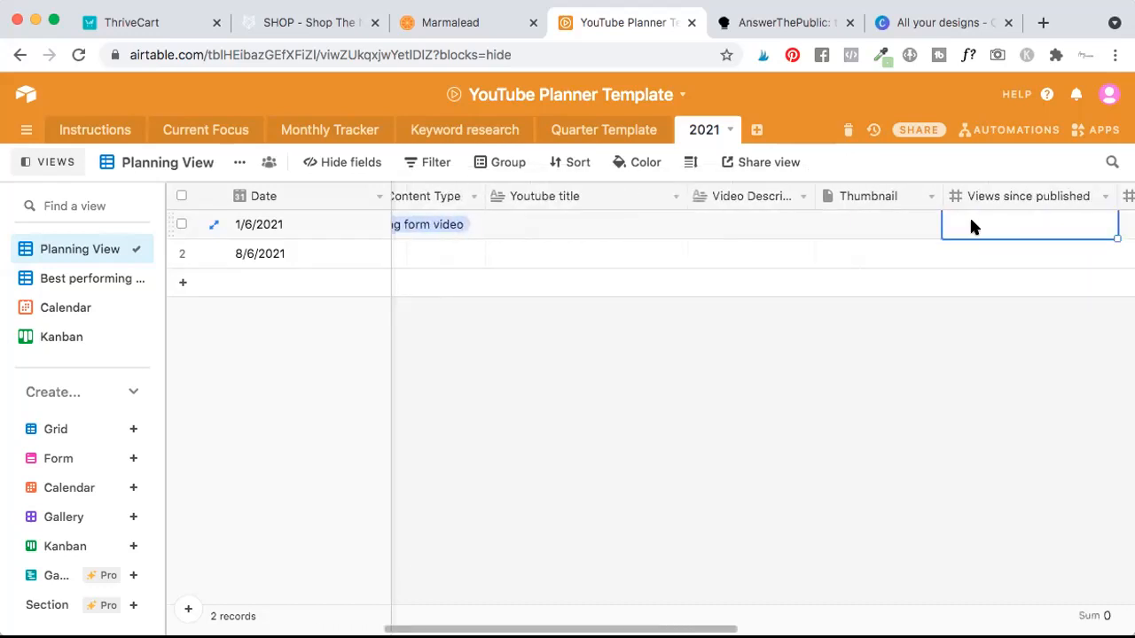
click(770, 225)
scroll(770, 224, left, 8)
scroll(769, 224, right, 3)
scroll(770, 224, left, 5)
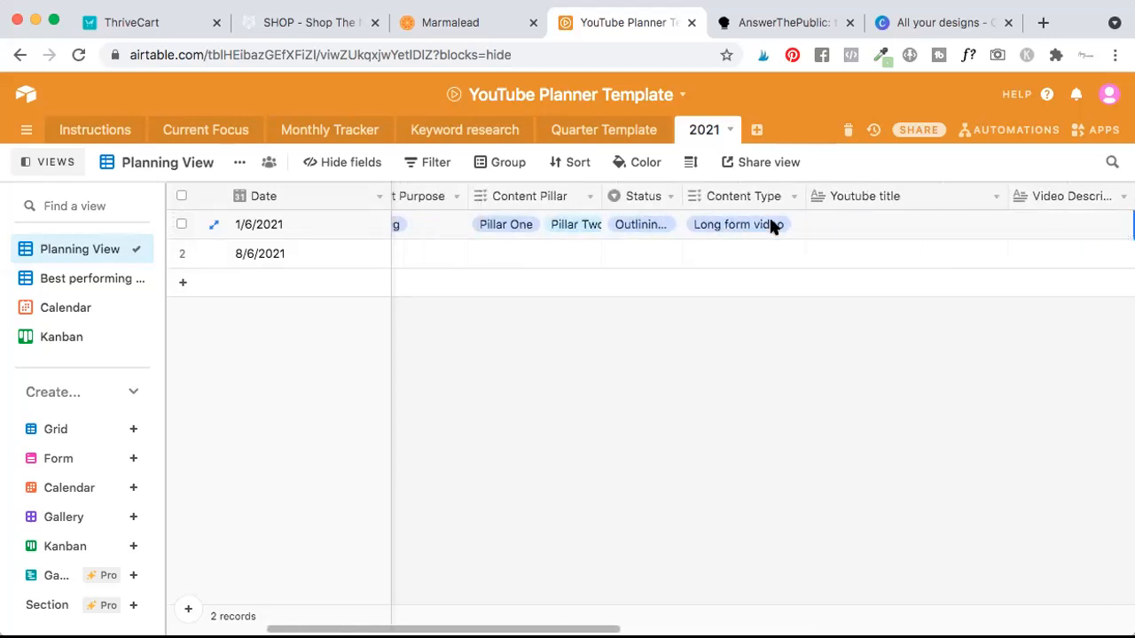
scroll(770, 226, left, 2)
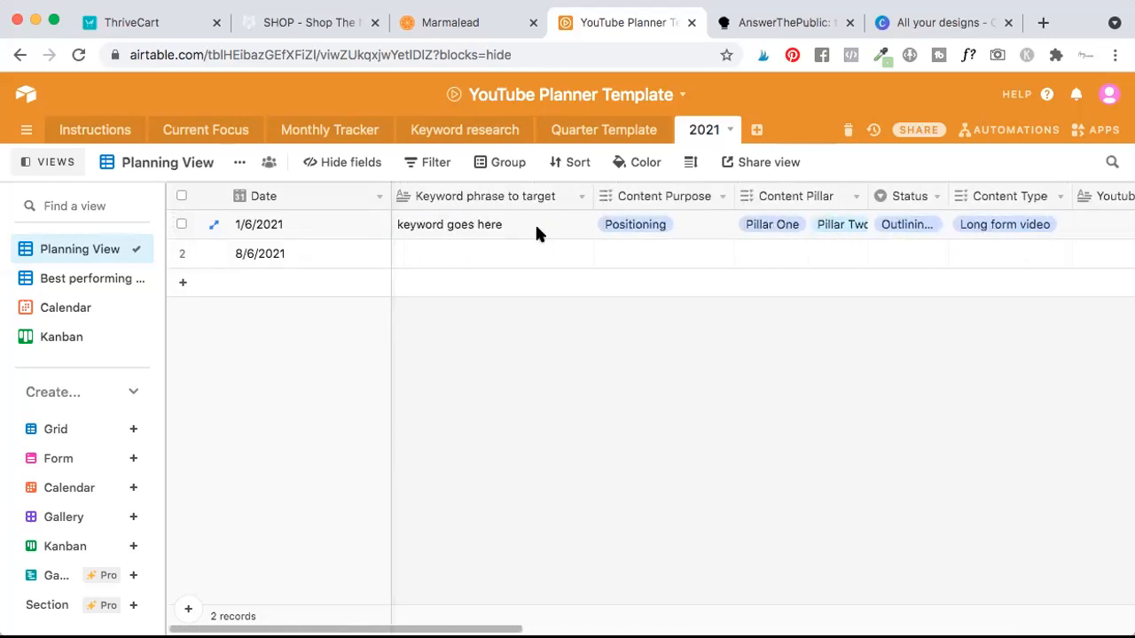
Set up the 2021 table's Calendar view to place records by the Date field.
click(62, 311)
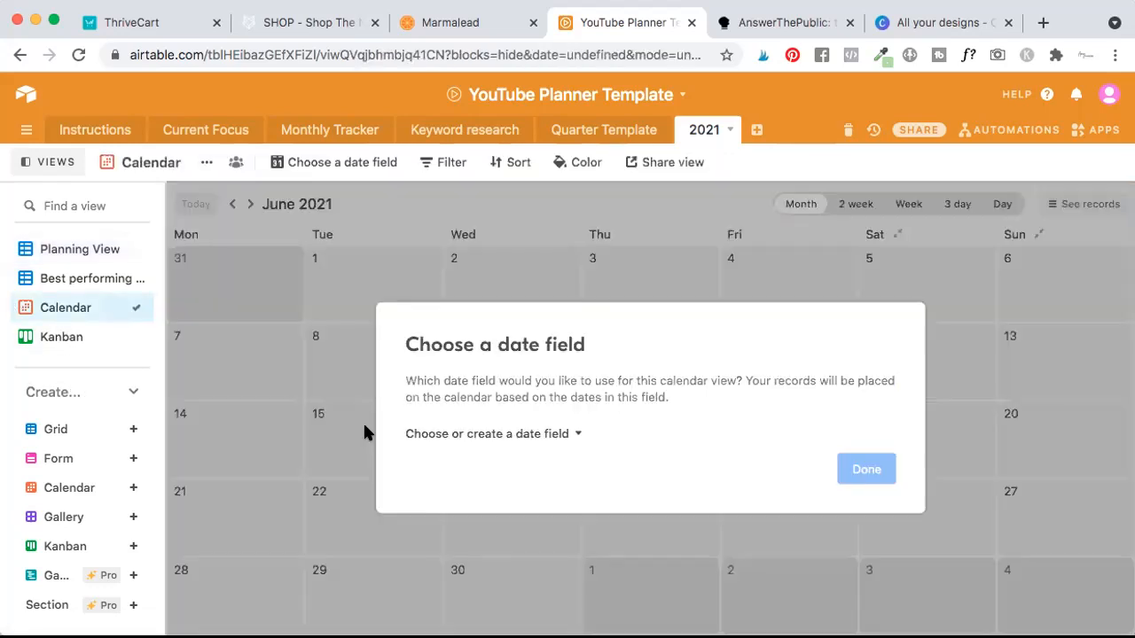
click(548, 436)
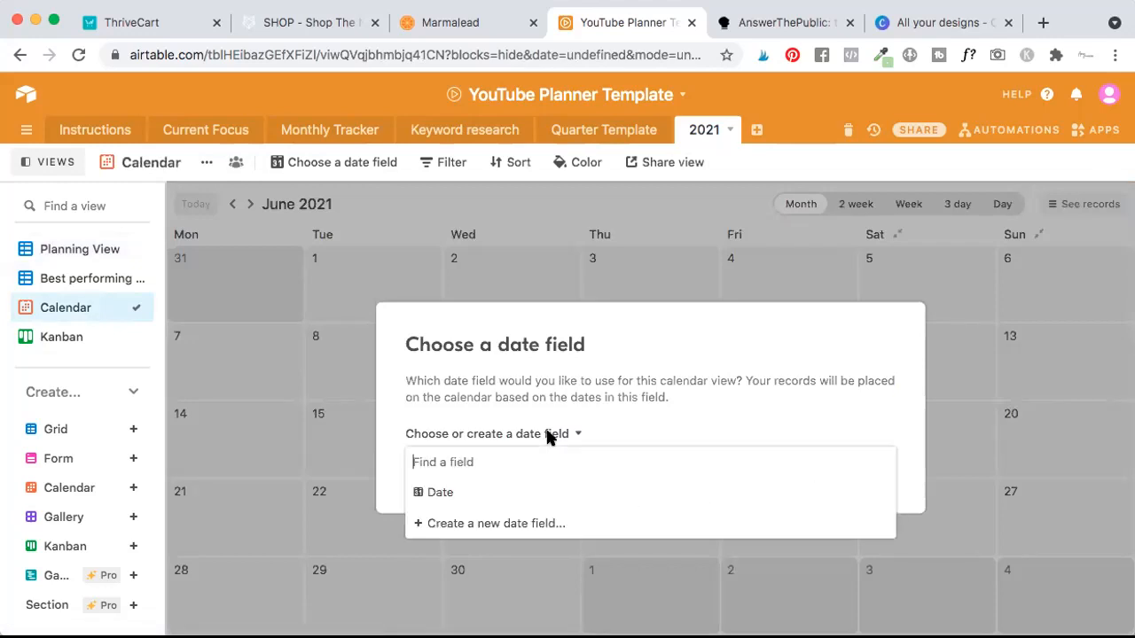
click(436, 492)
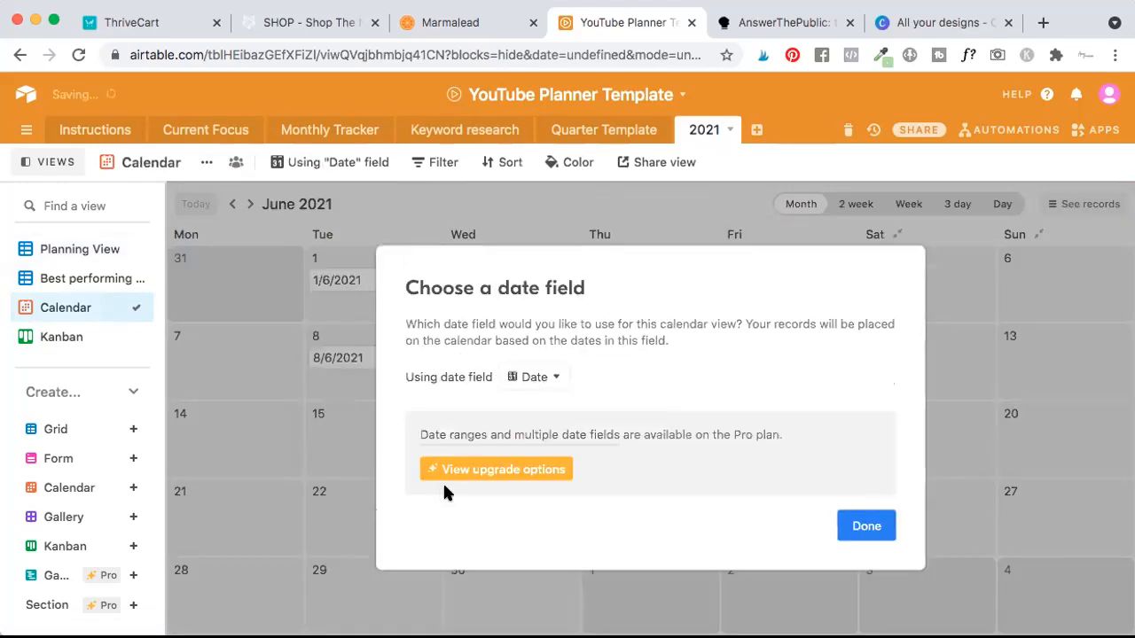
click(860, 528)
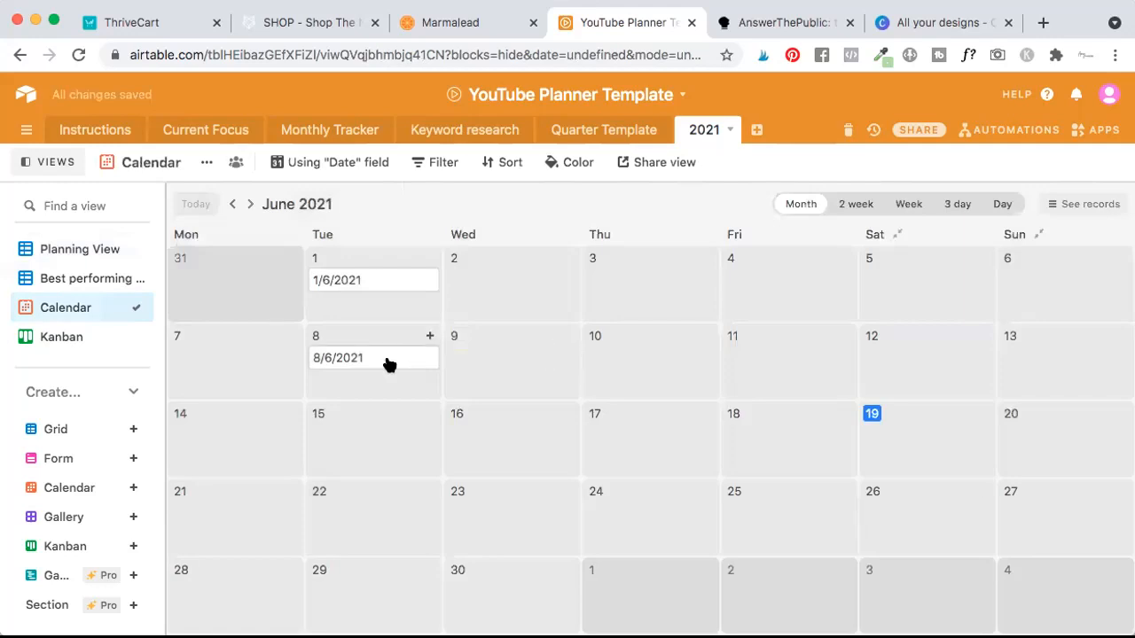
Examine the full 1/6/2021 record from its June 2021 Calendar entry, from the Date field through Content Pillar.
click(367, 283)
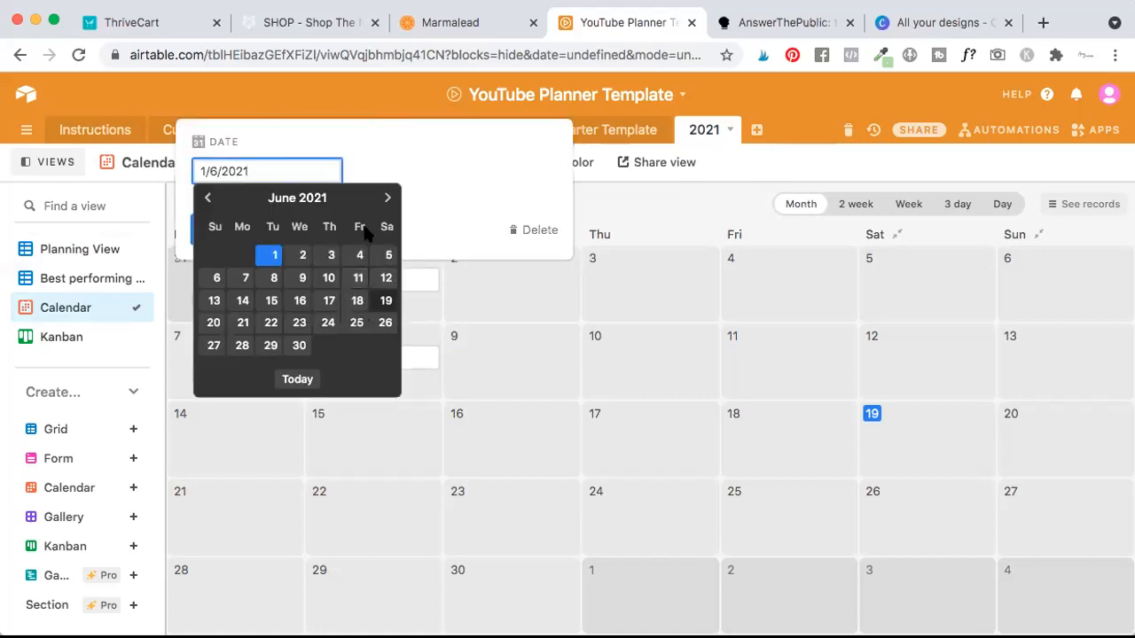
click(271, 231)
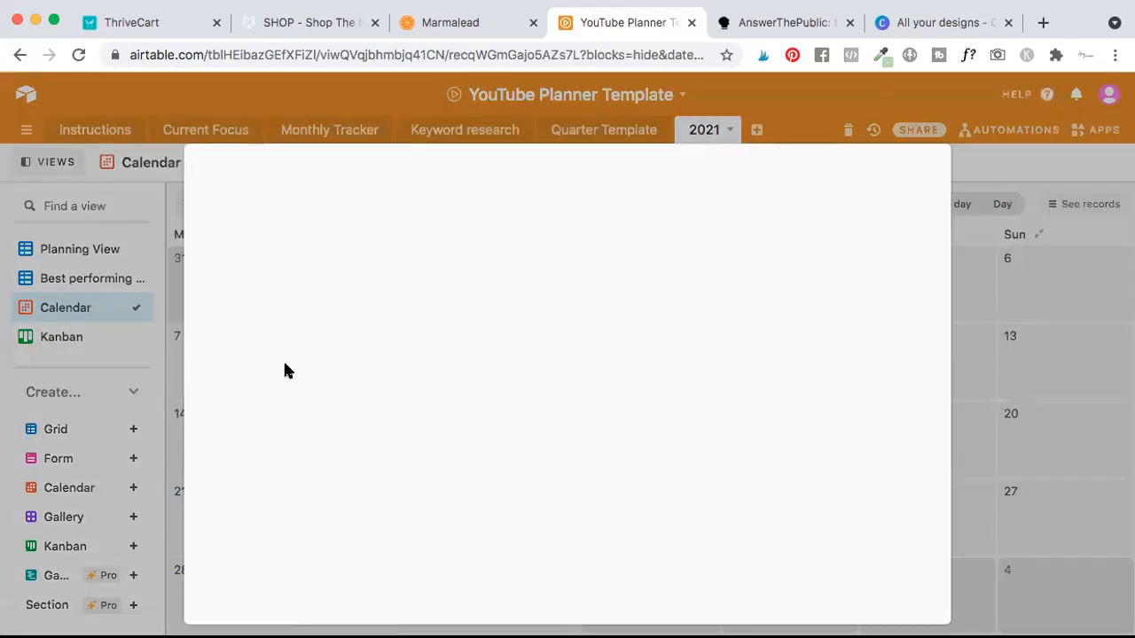
click(523, 454)
scroll(523, 454, down, 3)
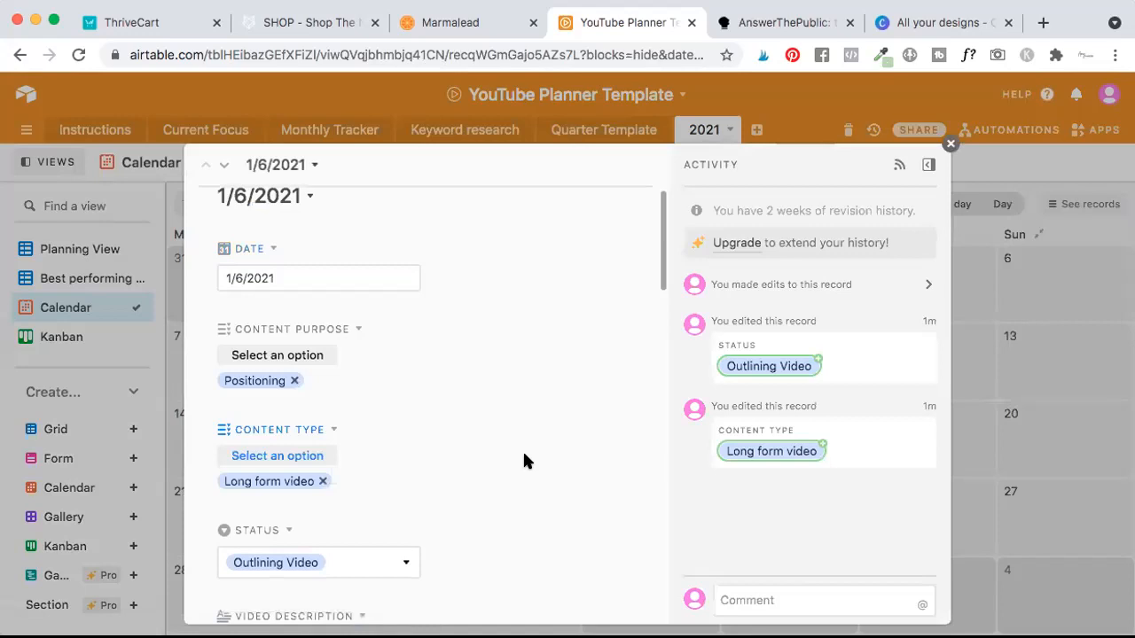
scroll(523, 457, up, 2)
scroll(523, 457, down, 5)
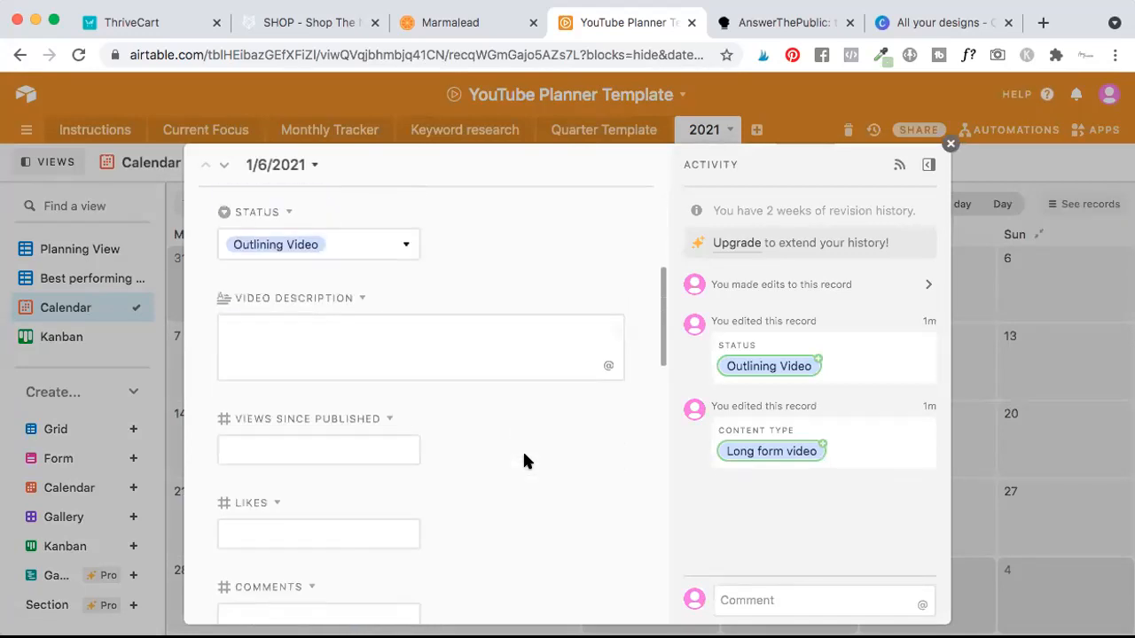
scroll(523, 456, down, 2)
scroll(528, 454, down, 3)
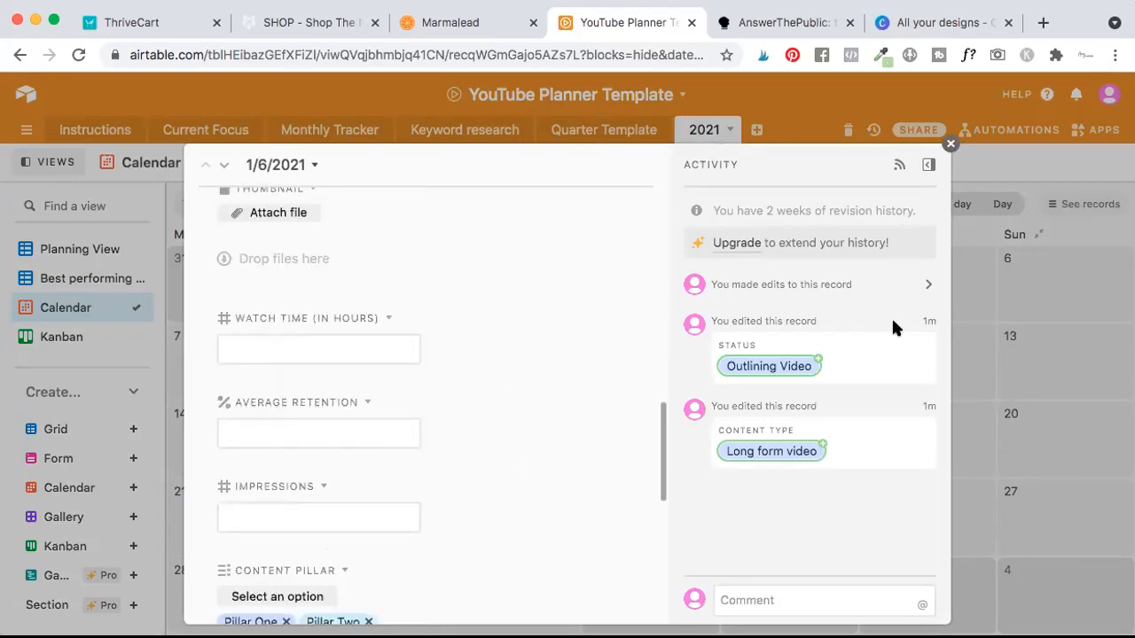
click(949, 144)
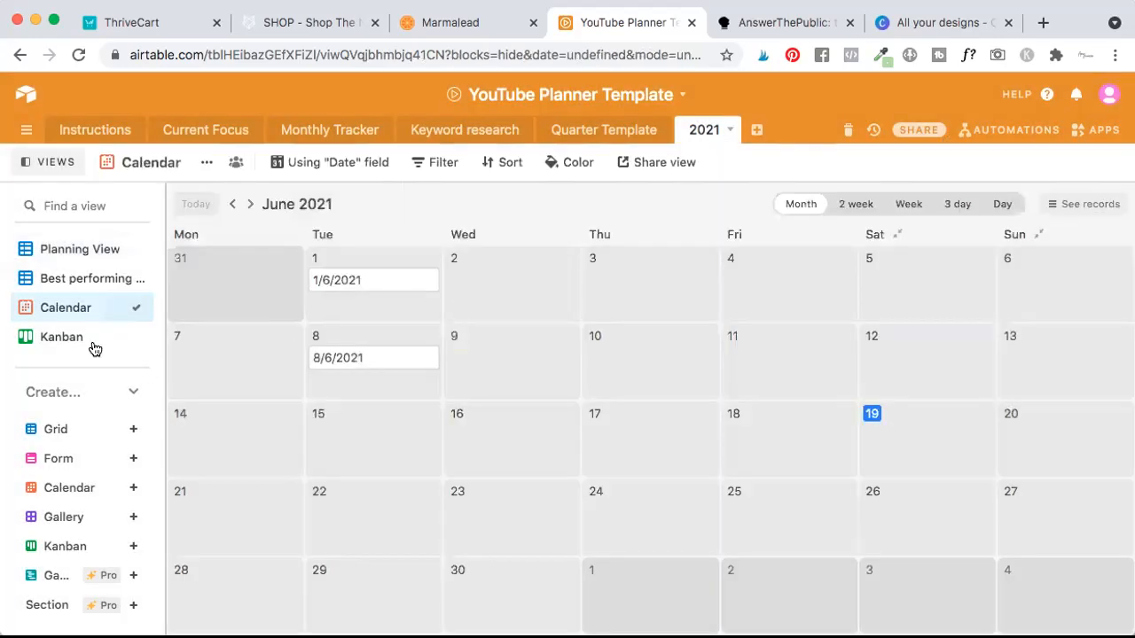
Open the Kanban view and examine the expanded details of the 1/6/2021 card in the Outlining Video stack.
click(71, 342)
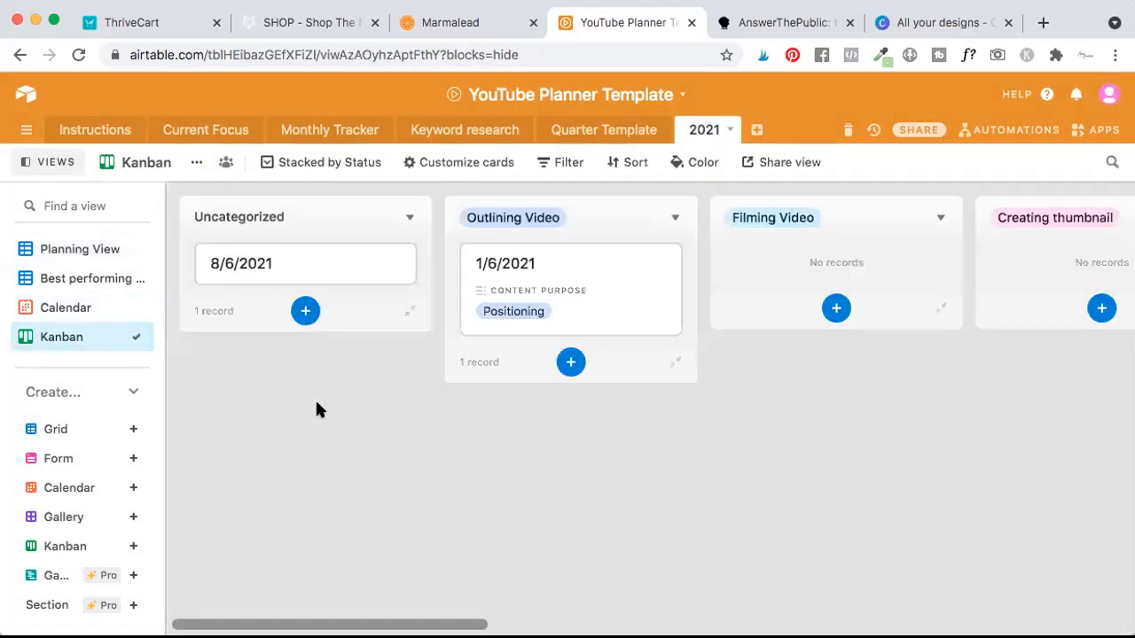
scroll(621, 332, right, 2)
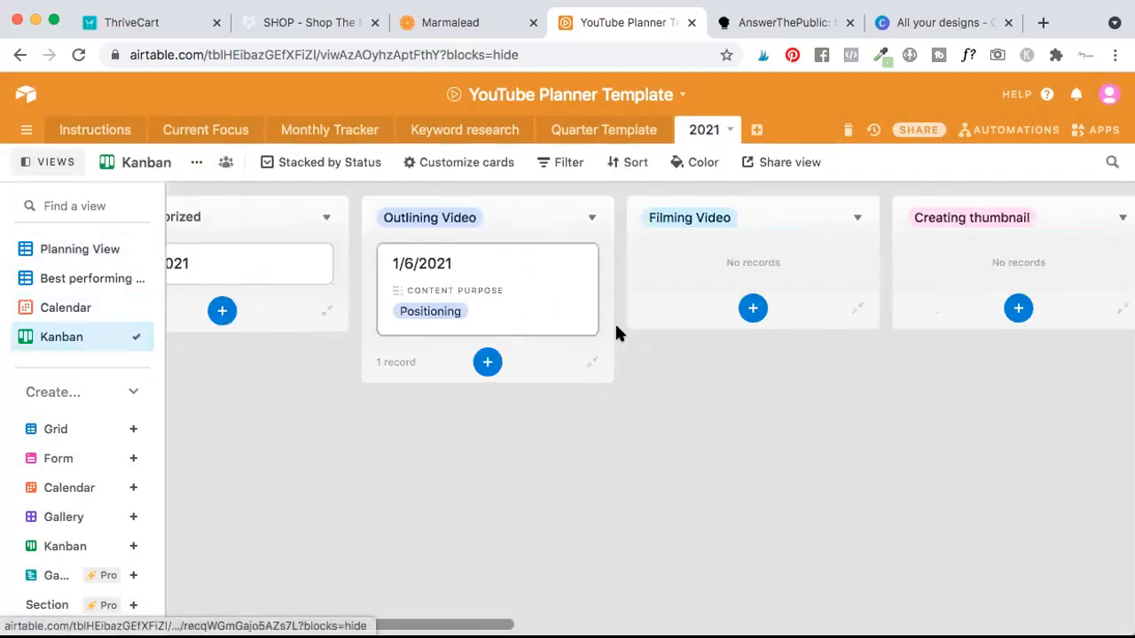
click(512, 280)
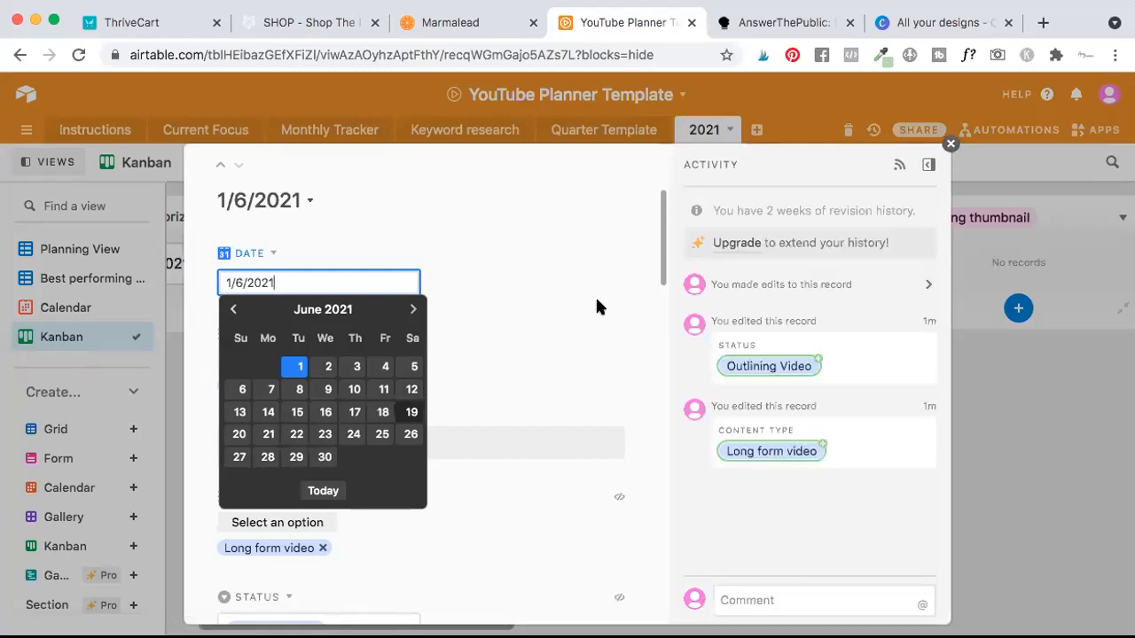
click(501, 322)
scroll(503, 327, down, 3)
scroll(503, 327, down, 15)
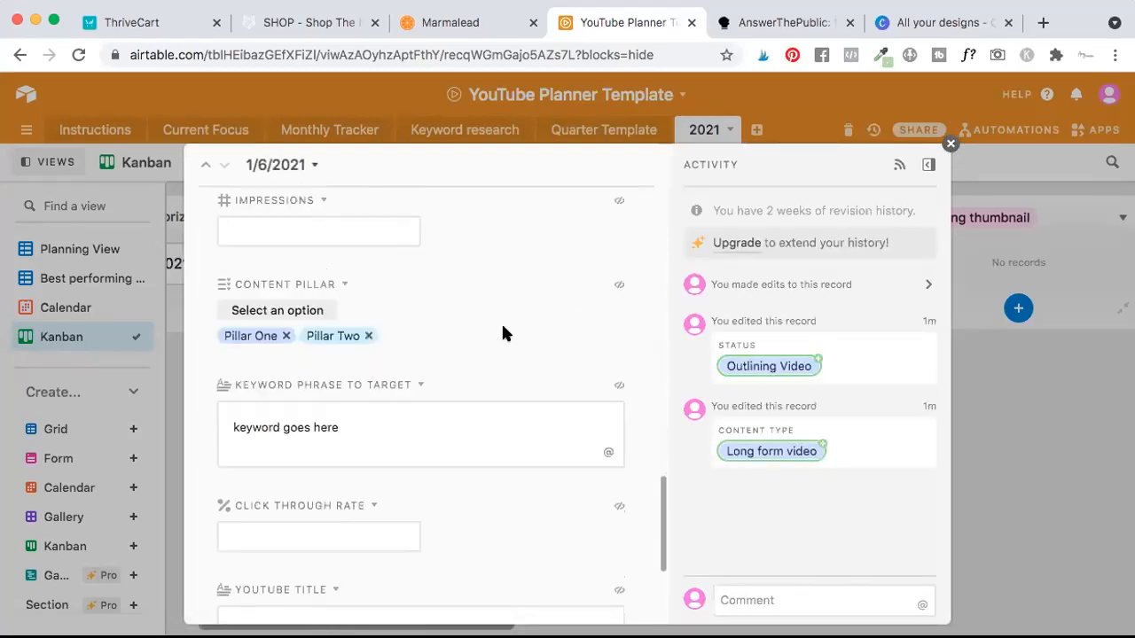
scroll(503, 327, up, 10)
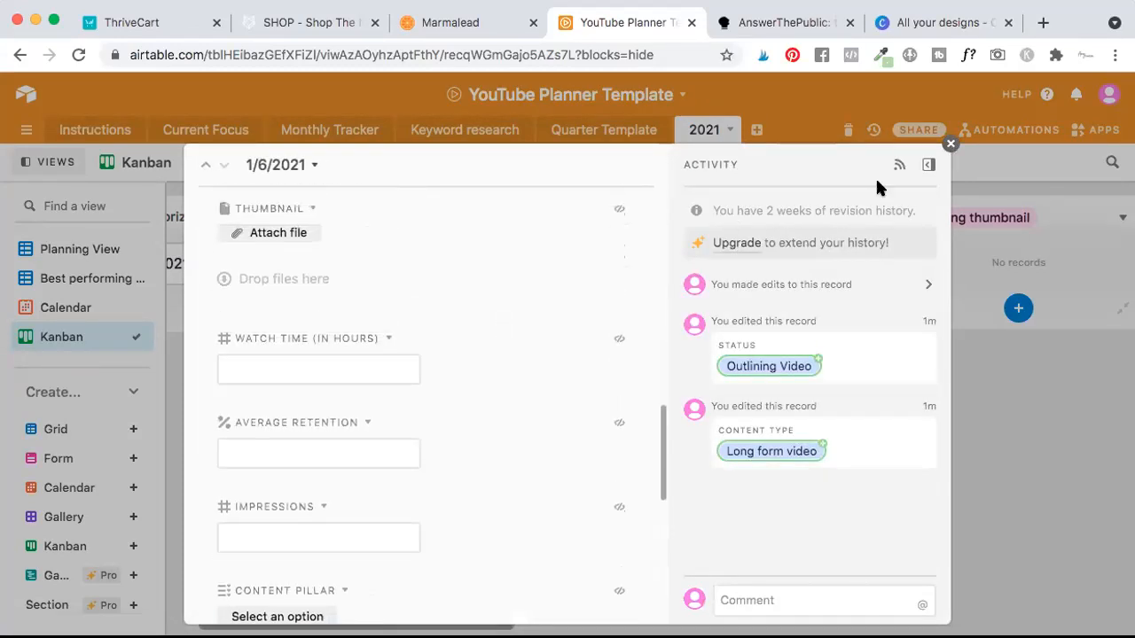
click(949, 147)
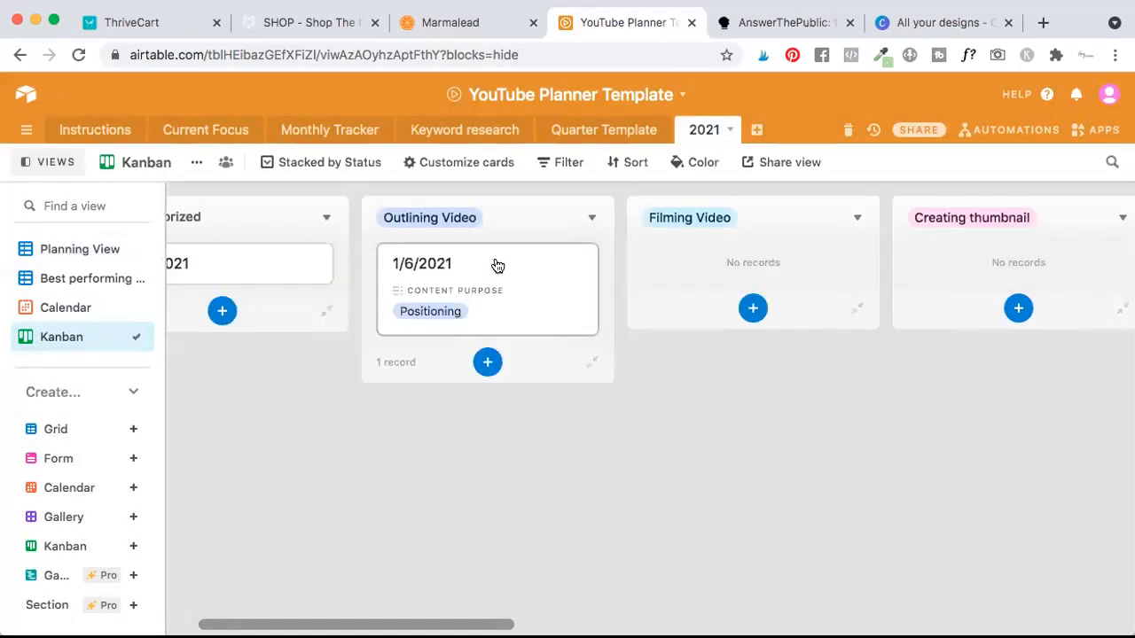
Move the 1/6/2021 Kanban card to the Filming Video stack and on to Creating thumbnail.
drag(585, 289, 759, 248)
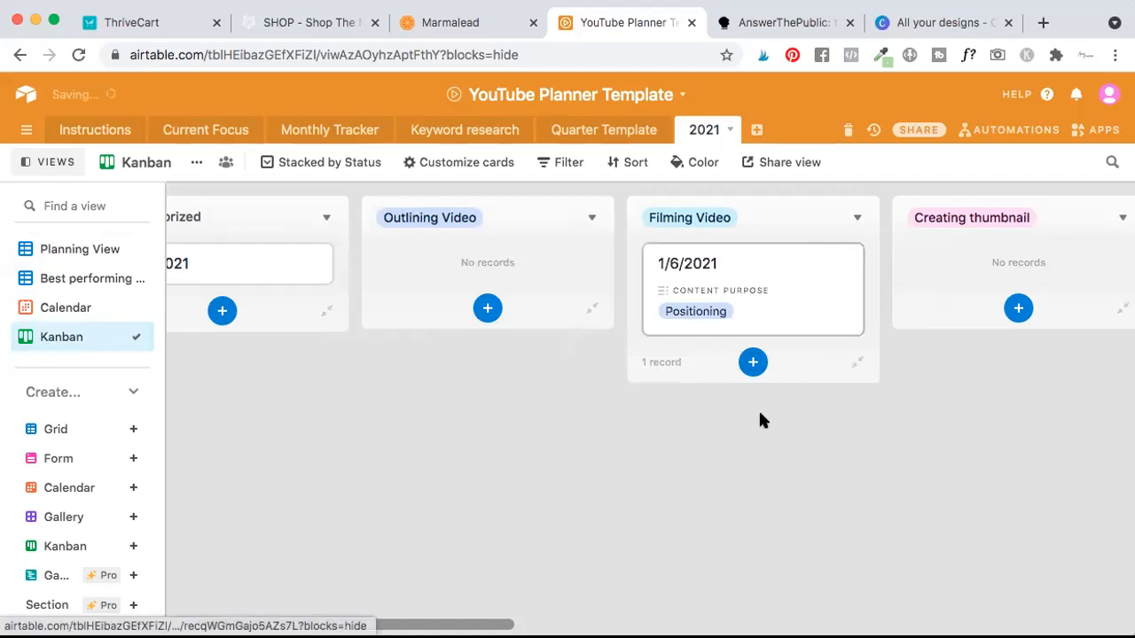
scroll(758, 437, right, 5)
drag(568, 297, 793, 277)
scroll(785, 433, right, 5)
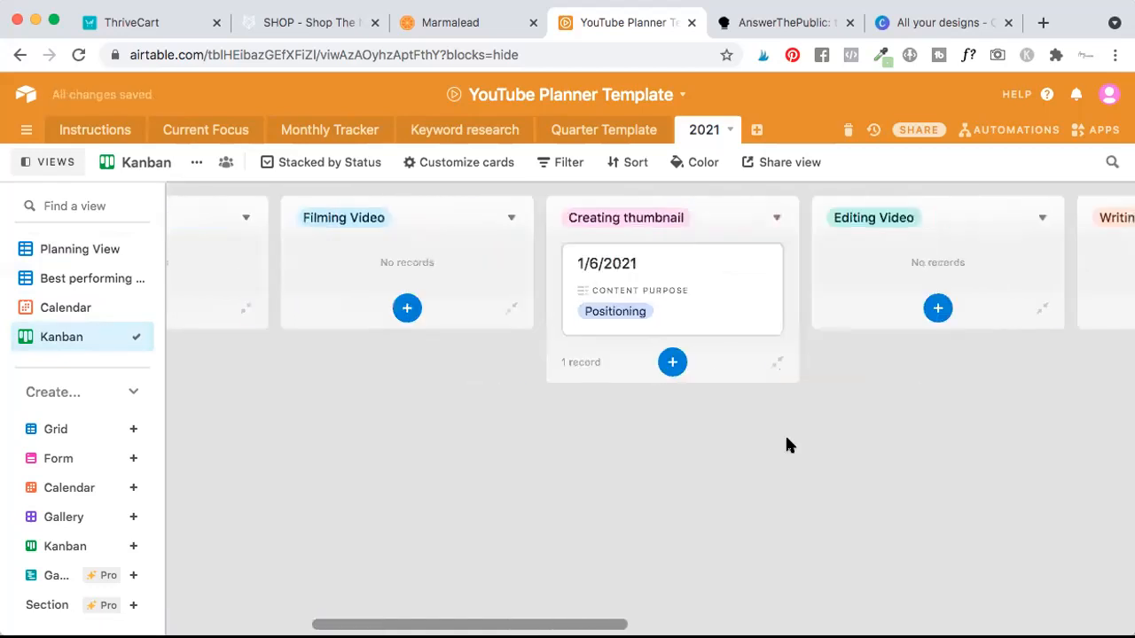
scroll(783, 438, left, 8)
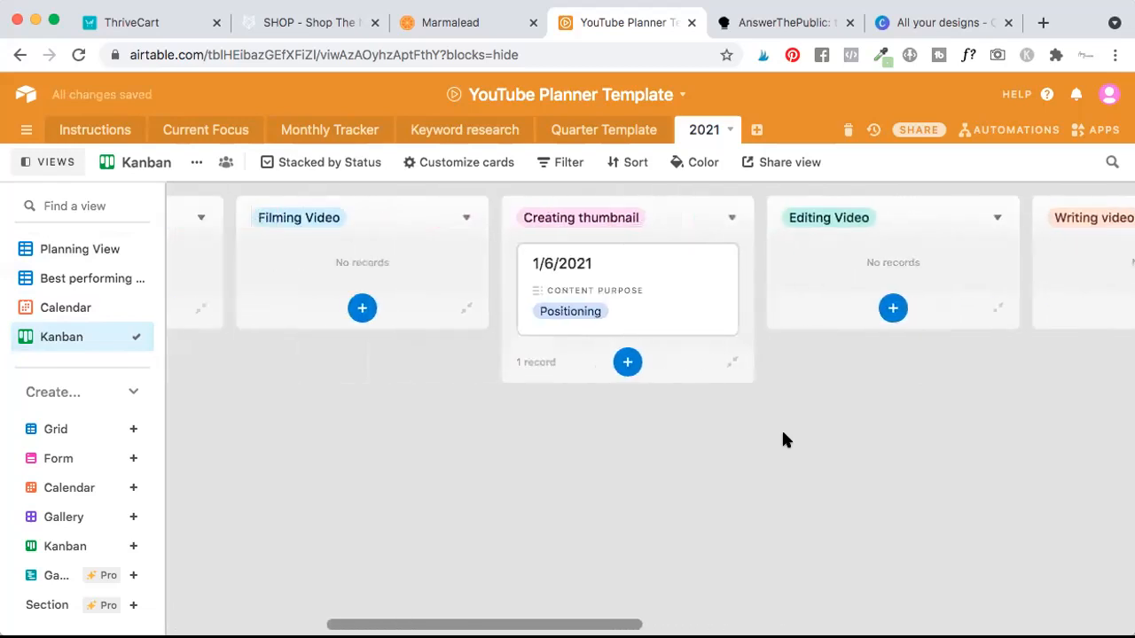
Return to the Planning View and review its columns from Keyword phrase to target across to the performance metrics.
click(82, 258)
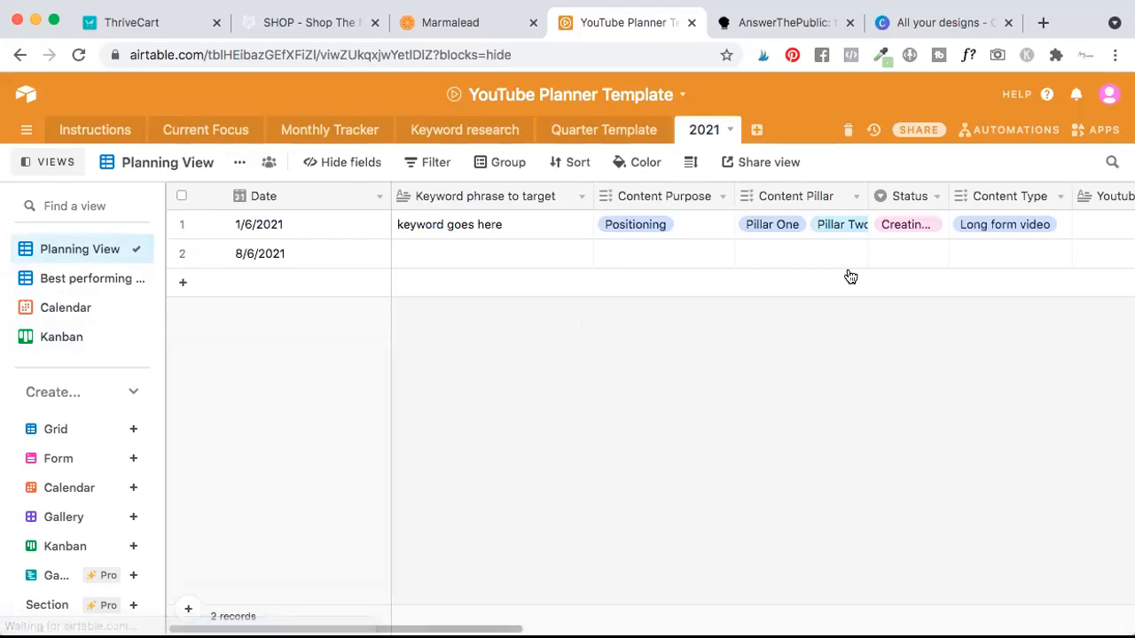
scroll(886, 228, right, 3)
scroll(884, 225, right, 8)
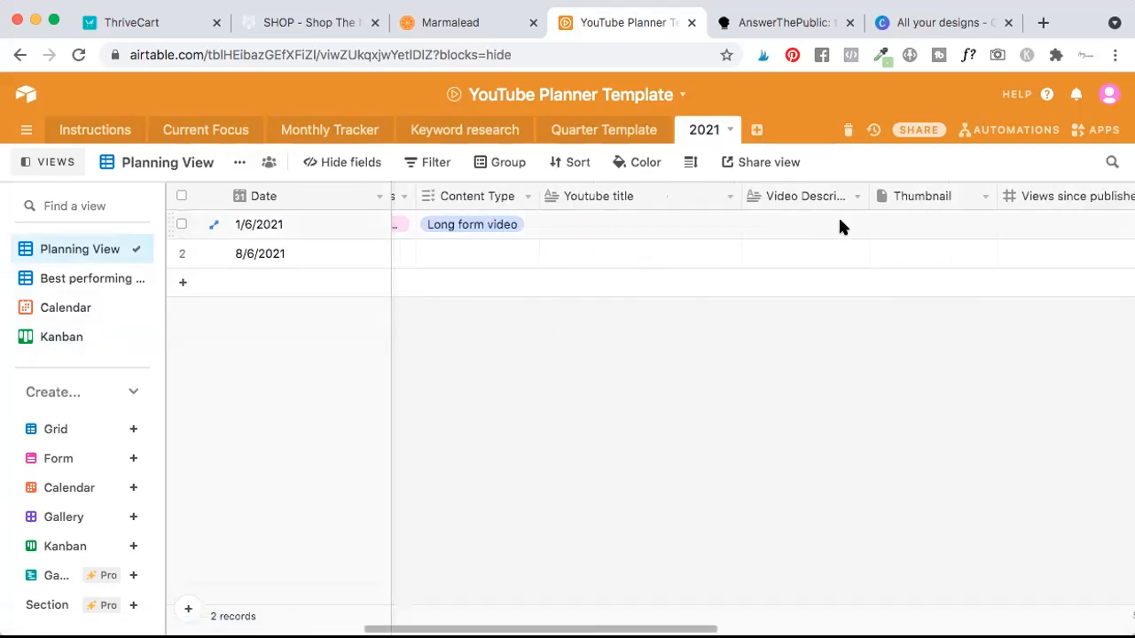
click(846, 221)
scroll(845, 223, right, 5)
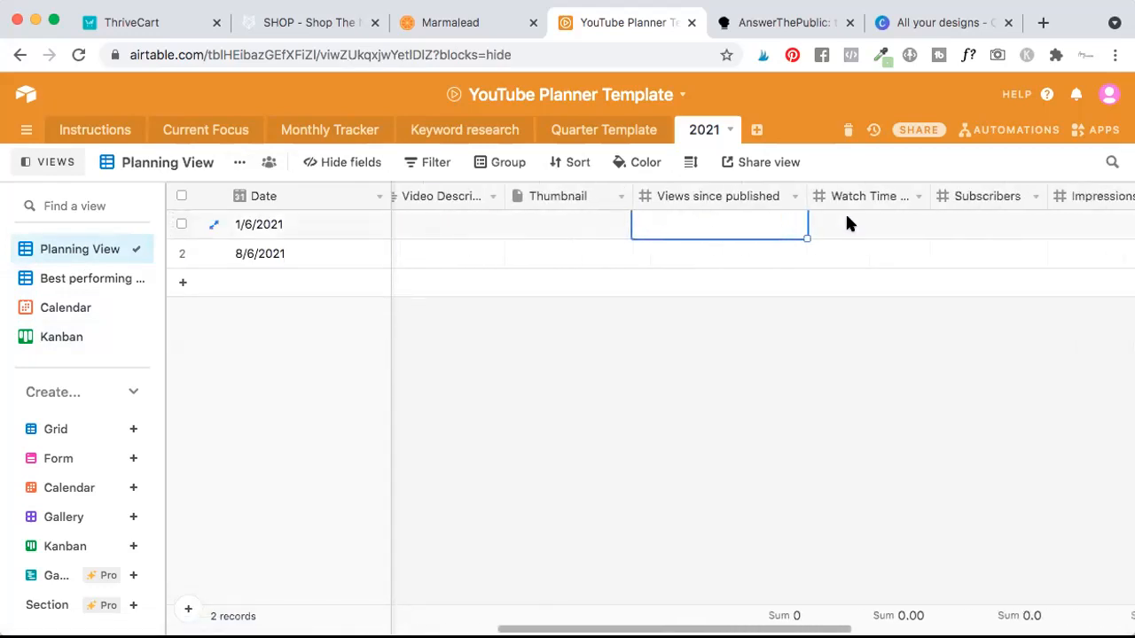
scroll(801, 236, right, 1)
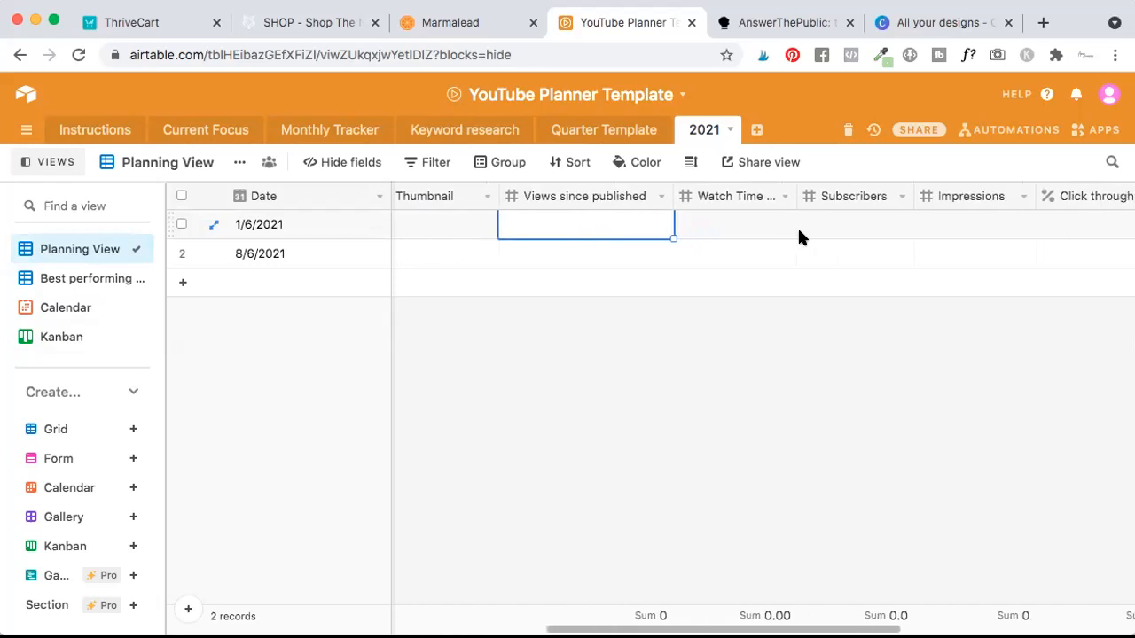
Step through the 1/6/2021 record's performance fields from Views since published to Comments.
click(608, 221)
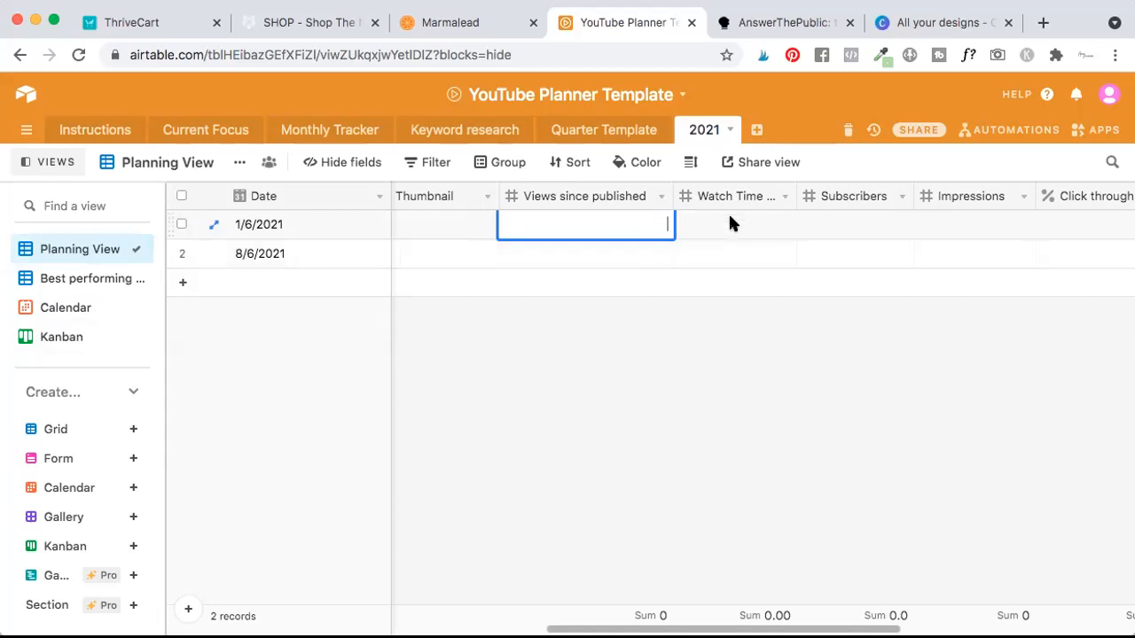
click(728, 220)
click(617, 227)
key(Tab)
key(Tab)
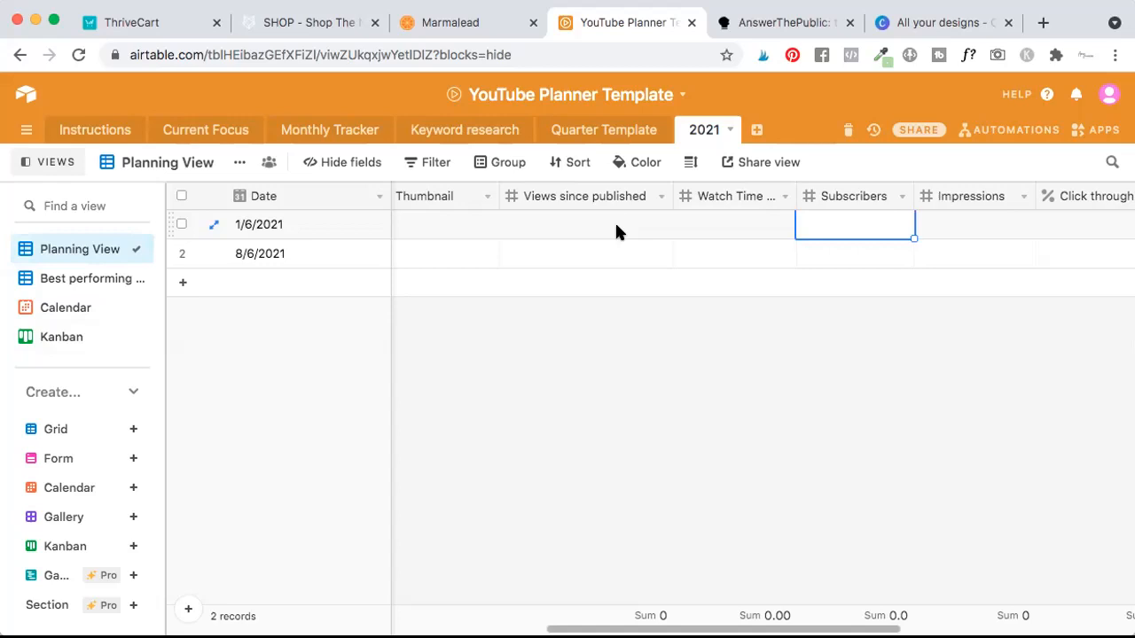
key(Tab)
key(Tab)
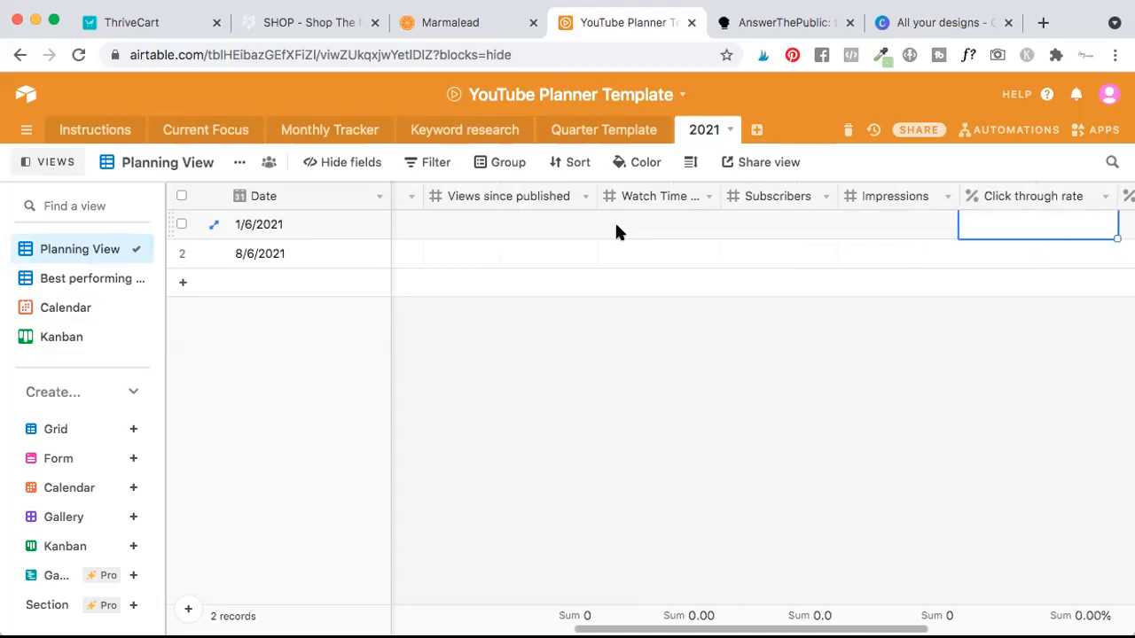
key(Tab)
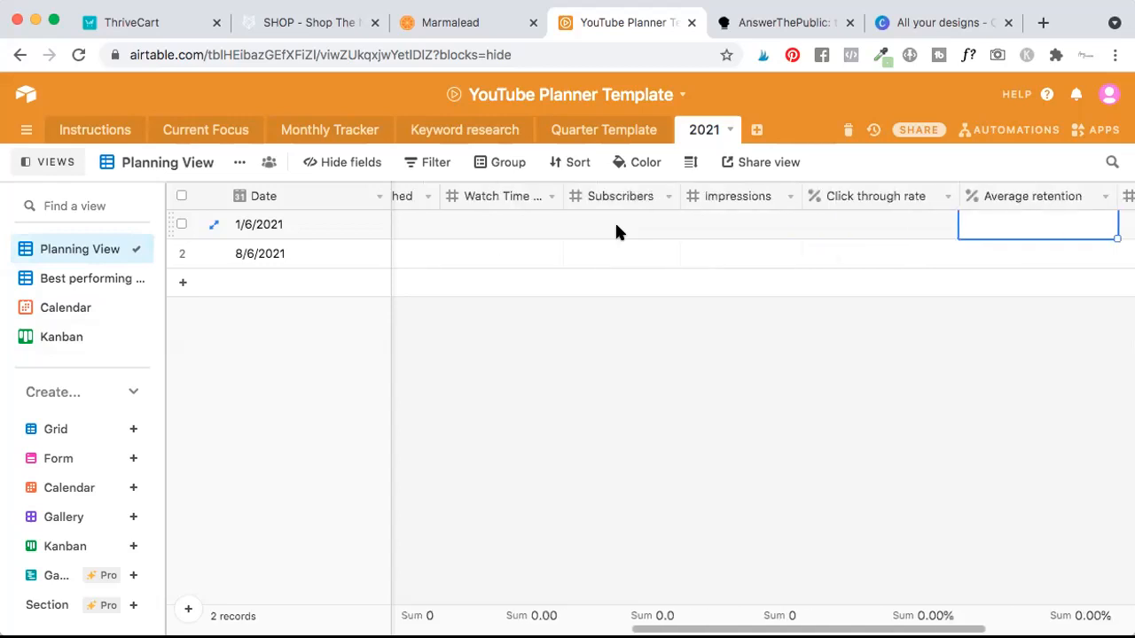
key(Tab)
key(Tab)
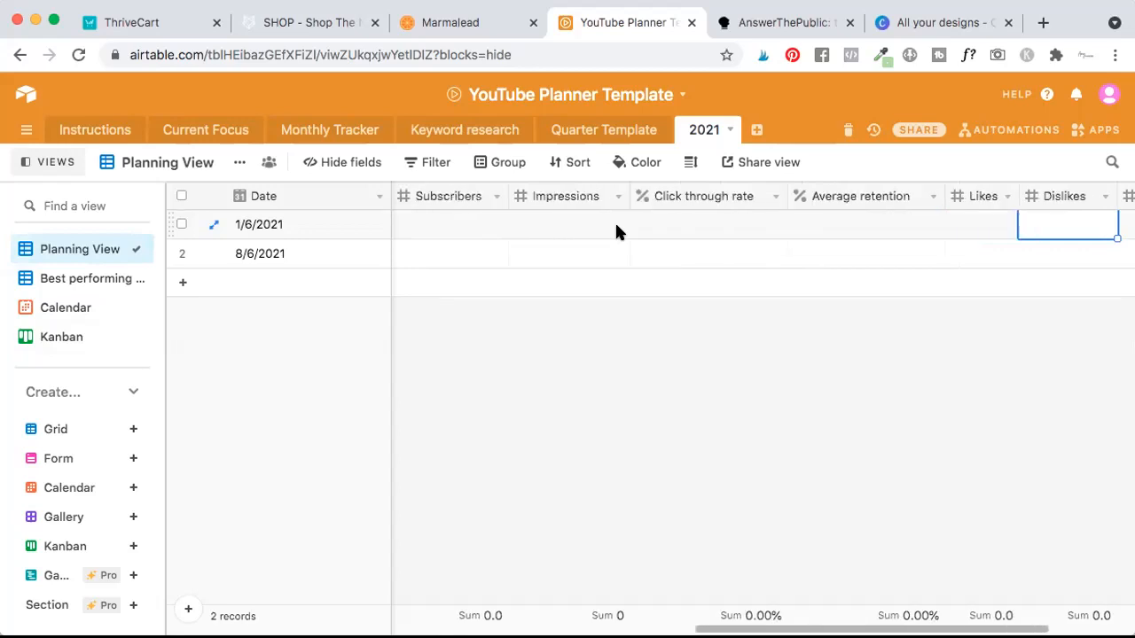
key(Tab)
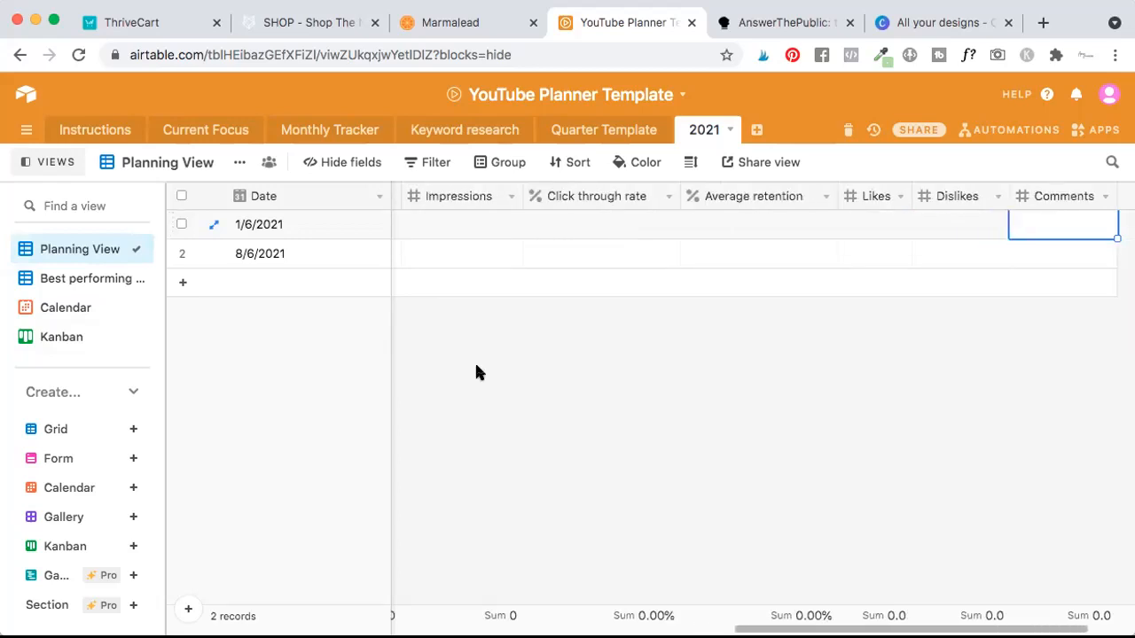
scroll(594, 275, left, 2)
scroll(593, 268, left, 5)
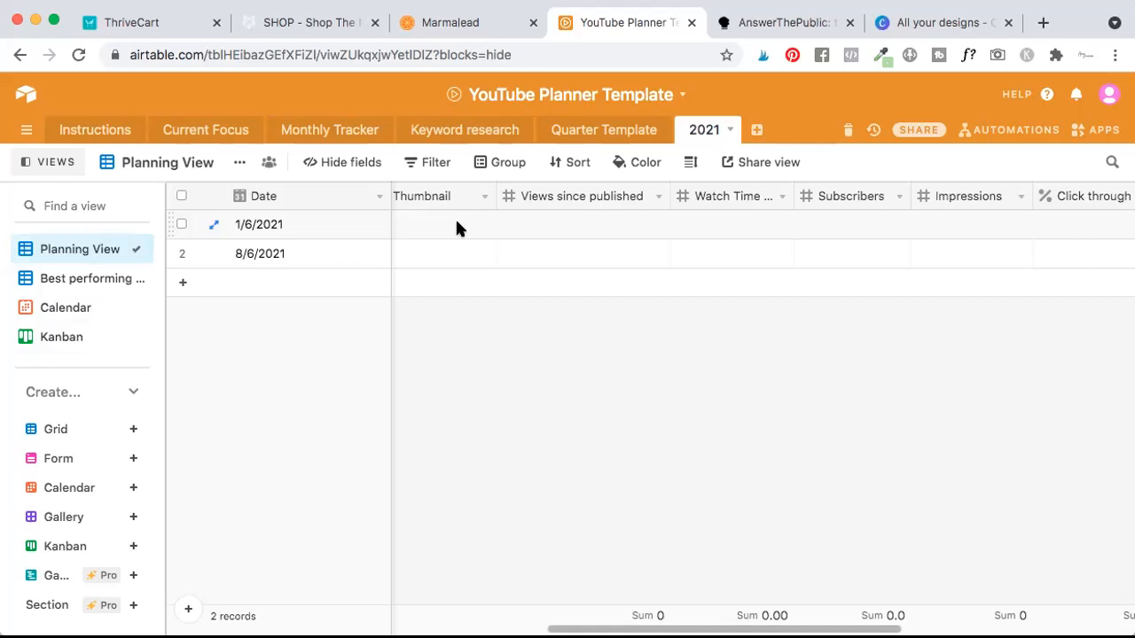
Sort the Planning View by the Subscribers field in descending 9 → 1 order.
click(573, 165)
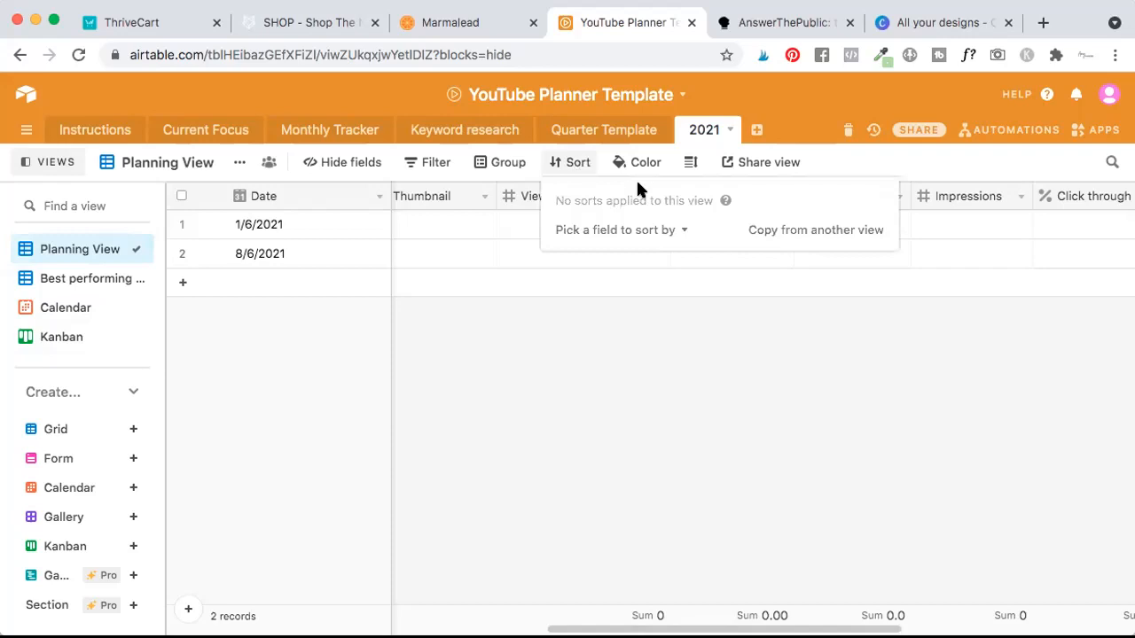
click(664, 231)
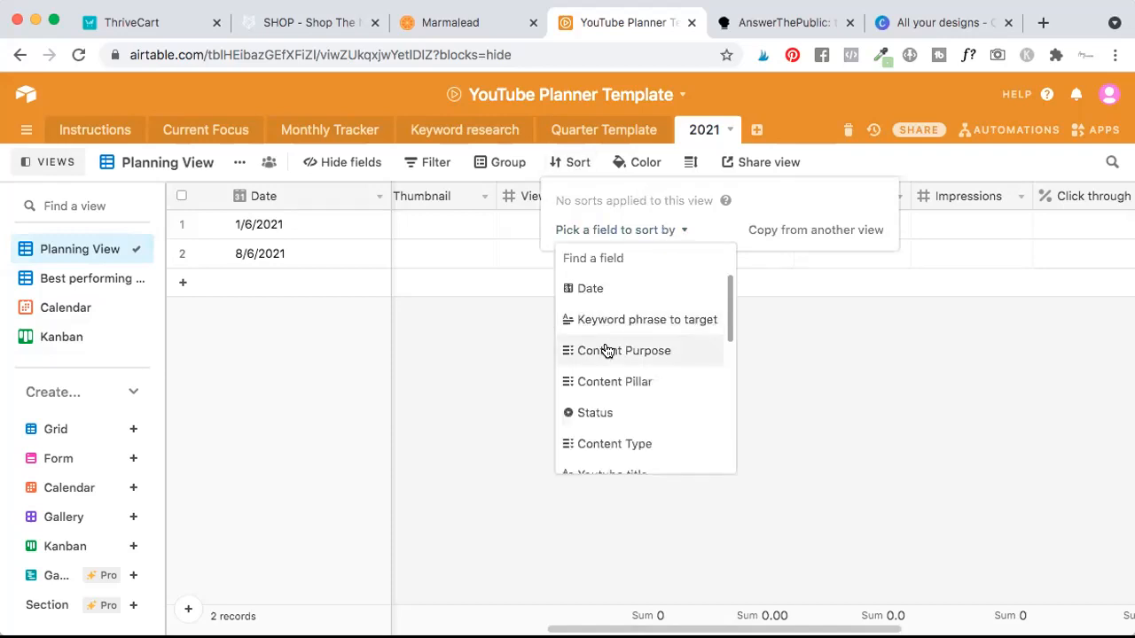
scroll(606, 351, down, 10)
scroll(606, 351, up, 1)
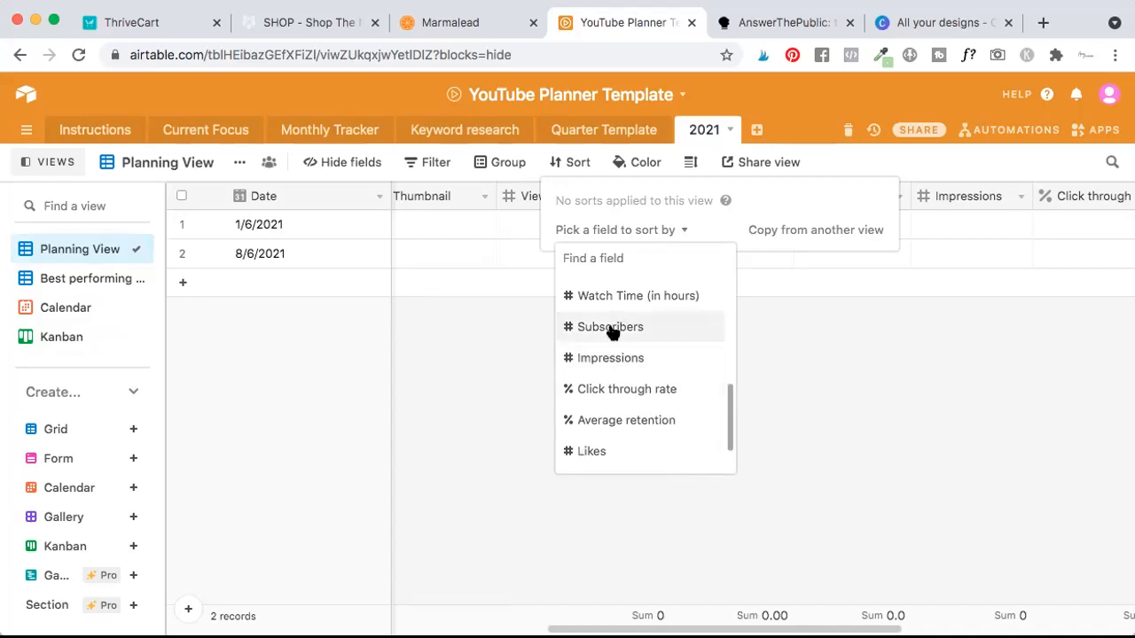
click(608, 328)
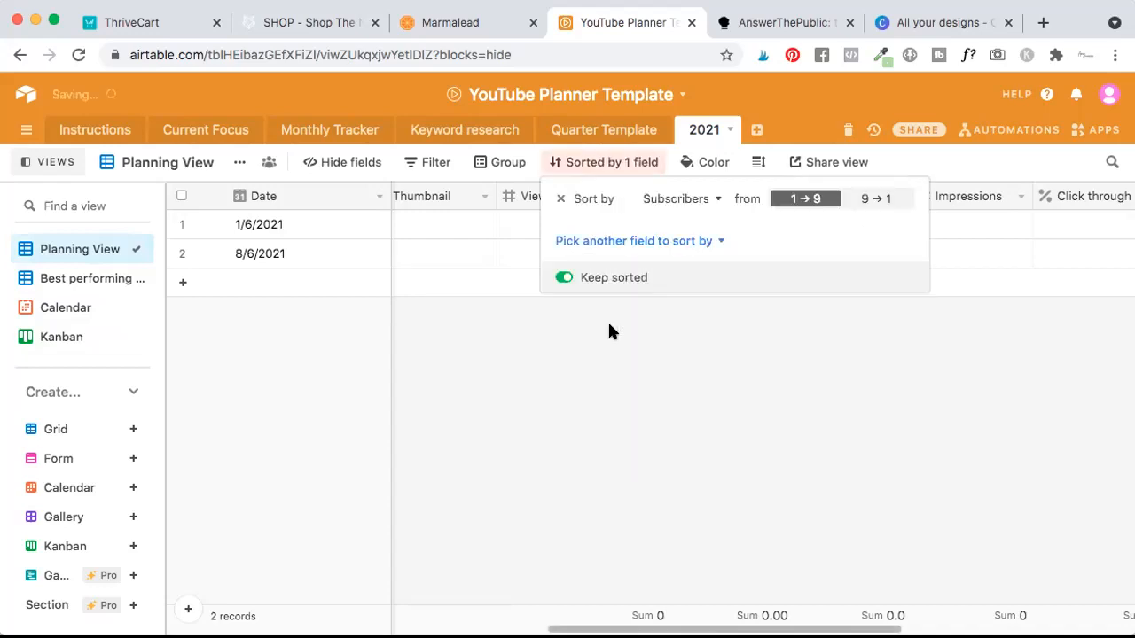
click(887, 201)
click(827, 360)
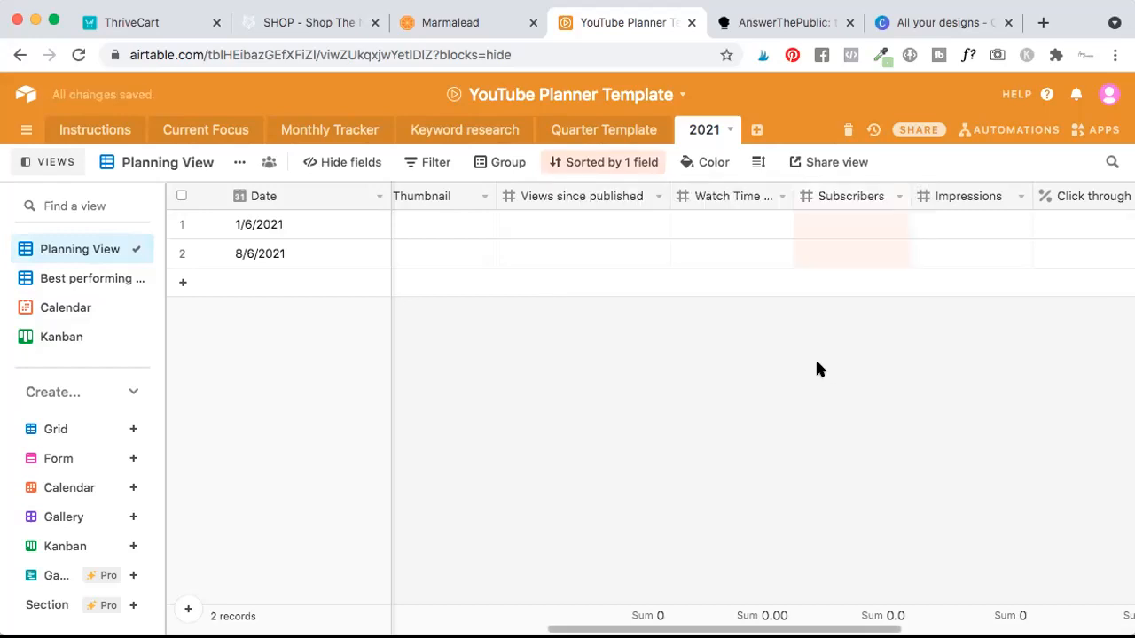
Review the sorted Planning View's columns, from the keyword and content fields to Watch Time, Impressions, Click through rate and Average retention.
scroll(825, 227, right, 3)
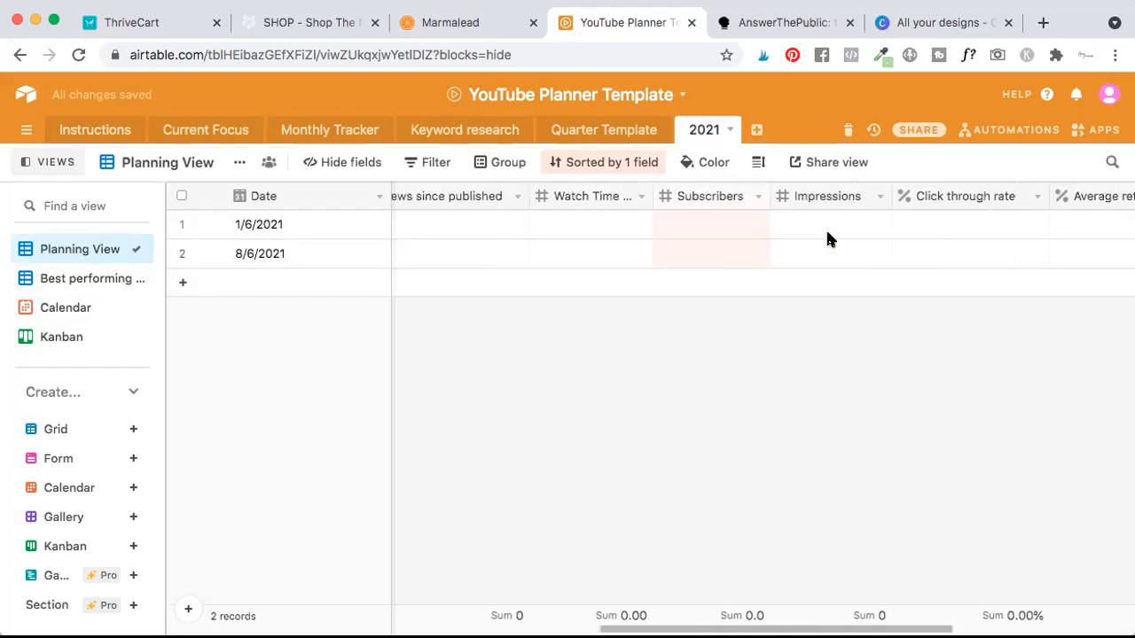
scroll(702, 239, left, 6)
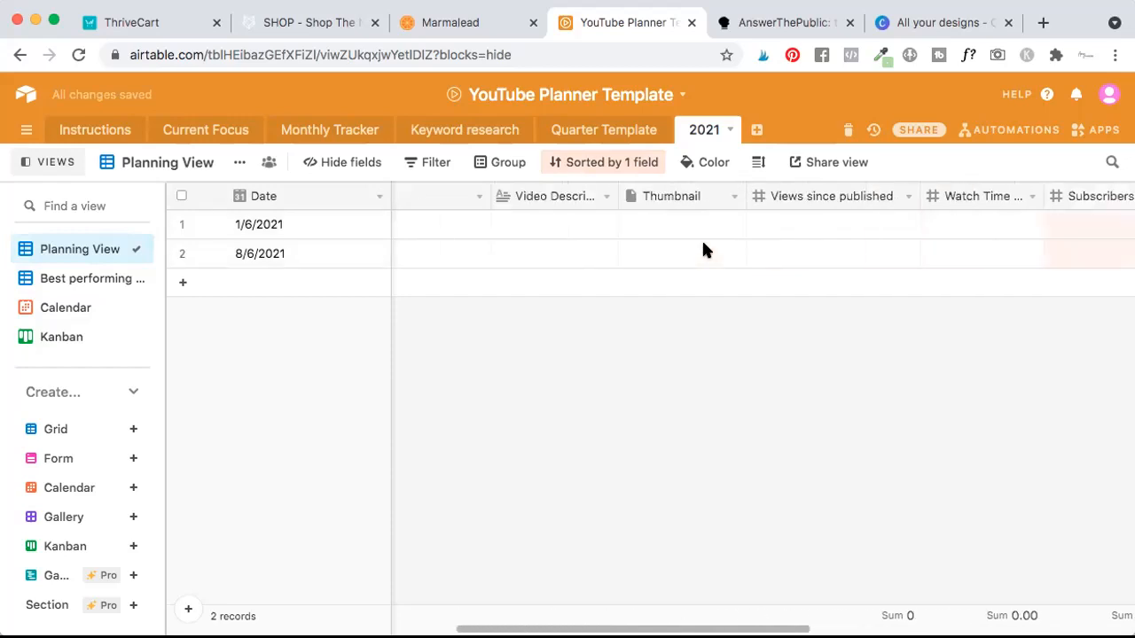
scroll(636, 240, left, 15)
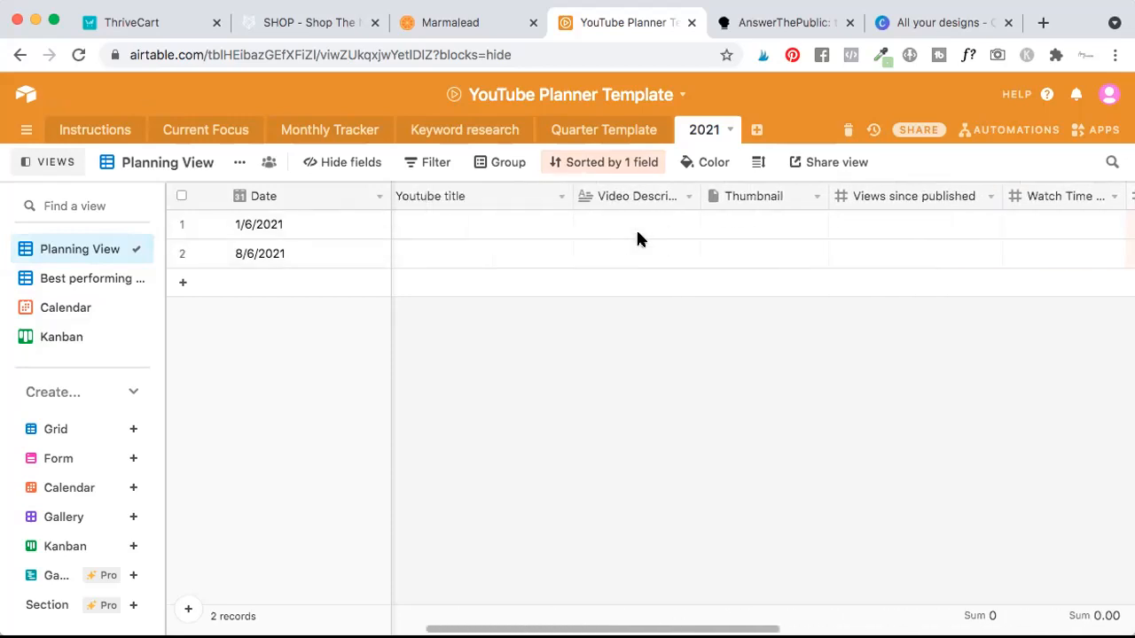
scroll(477, 238, left, 1)
scroll(476, 237, left, 4)
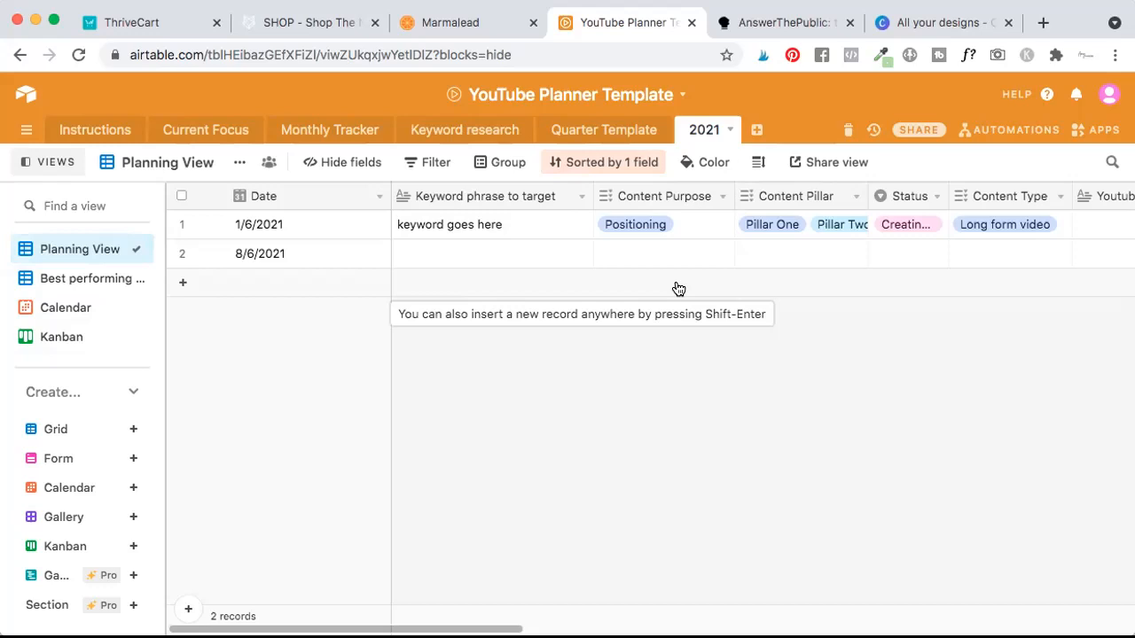
scroll(813, 243, right, 6)
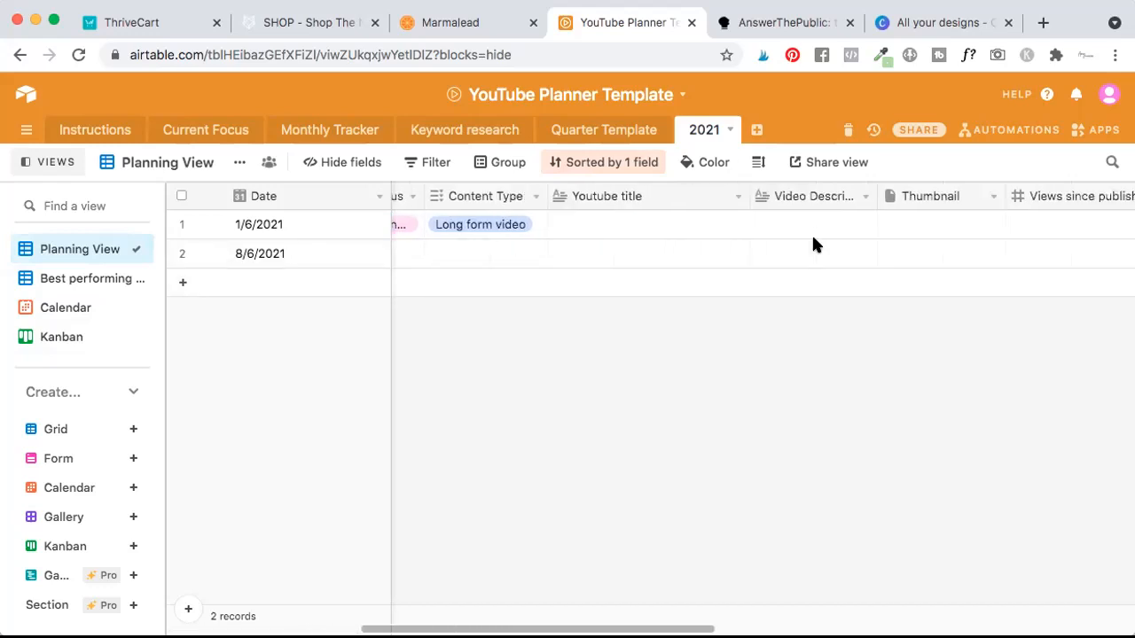
scroll(811, 239, right, 10)
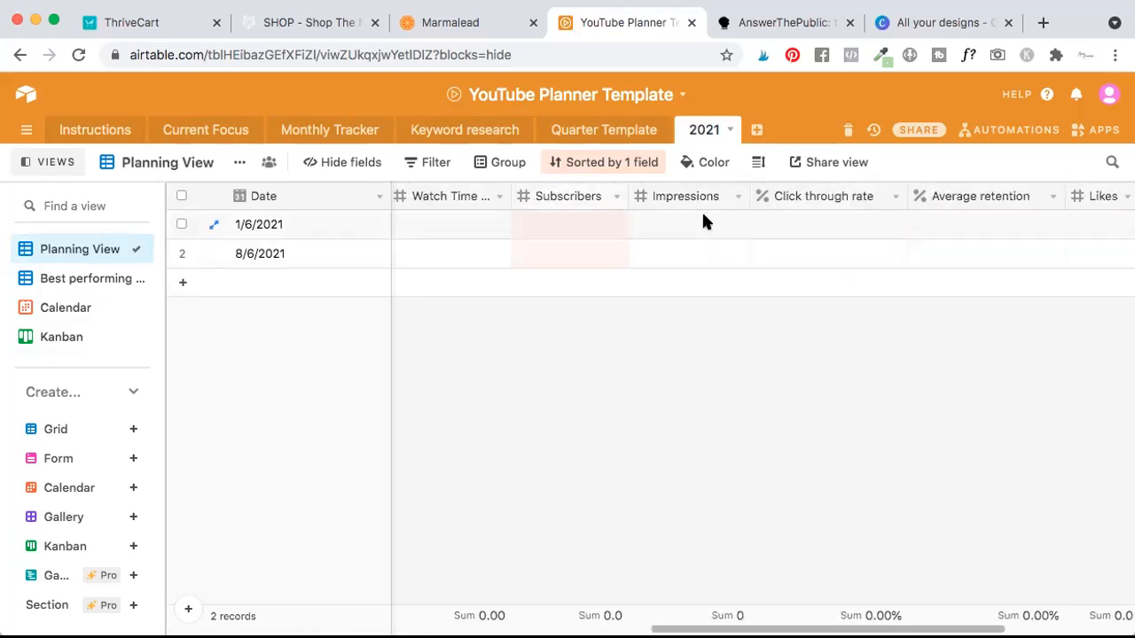
scroll(625, 221, right, 3)
scroll(626, 221, left, 7)
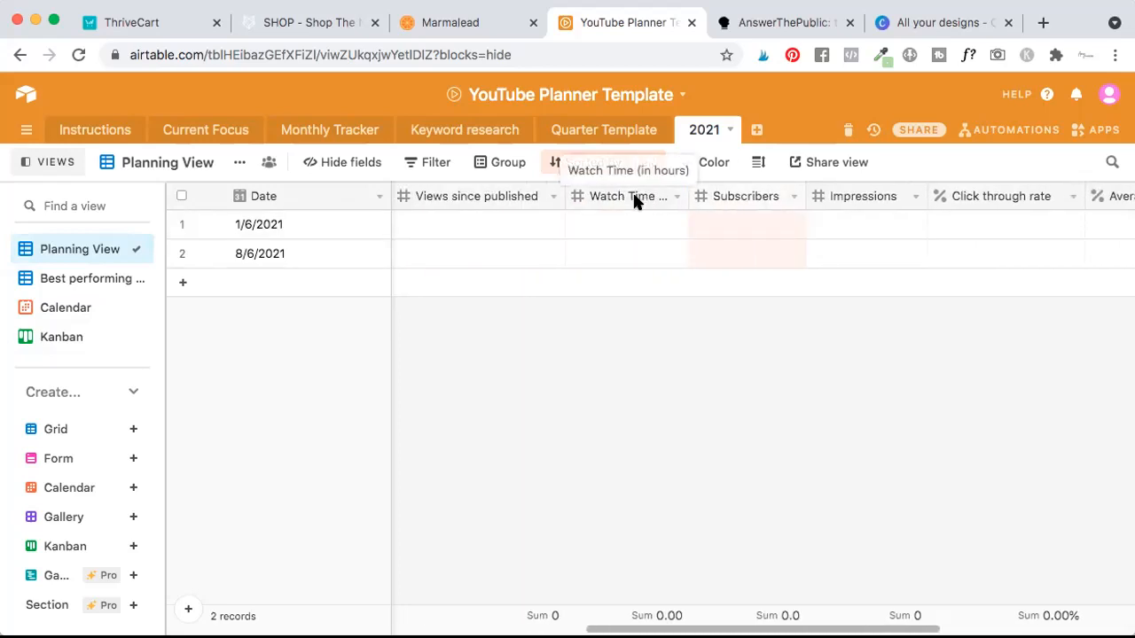
scroll(633, 196, right, 4)
scroll(633, 196, left, 5)
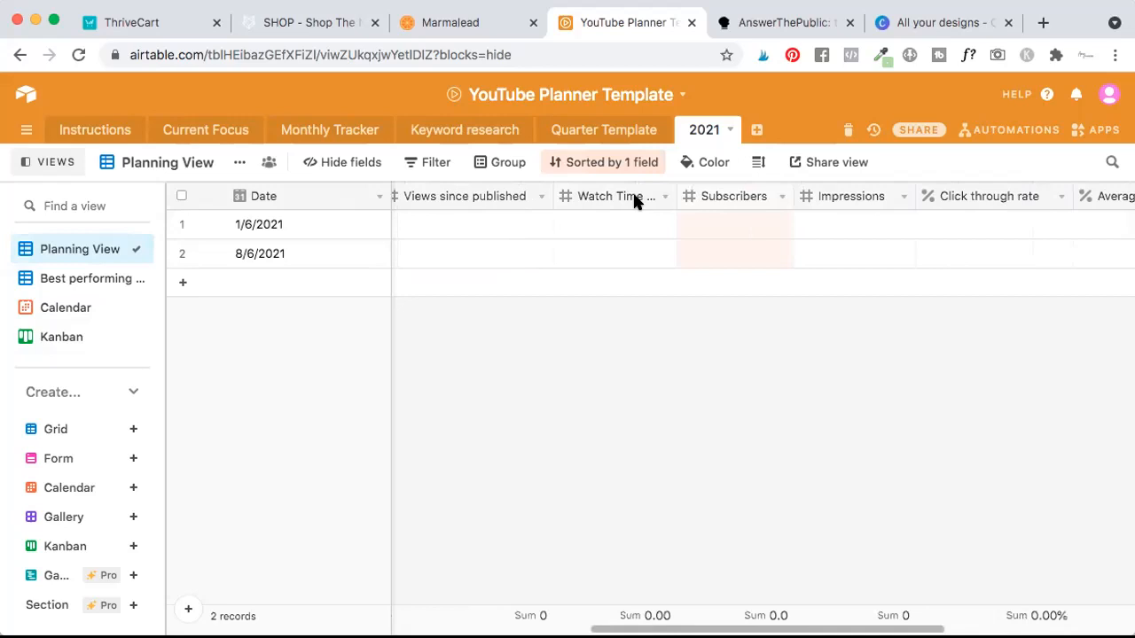